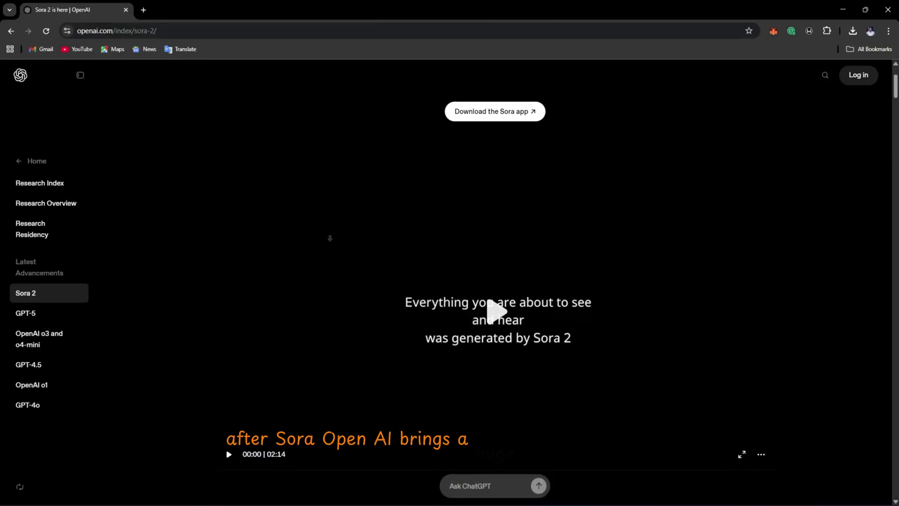
# - Skim the openai.com Sora 2 article down to its example videos and their prompts
pyautogui.scroll(-3, 312, 258)
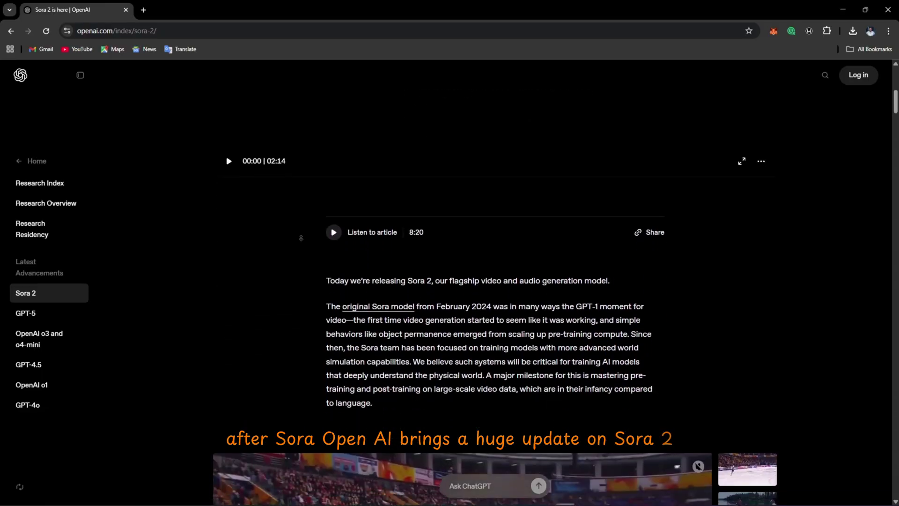
pyautogui.scroll(-1, 308, 252)
pyautogui.scroll(-1, 305, 248)
pyautogui.scroll(-1, 299, 242)
pyautogui.scroll(-1, 297, 239)
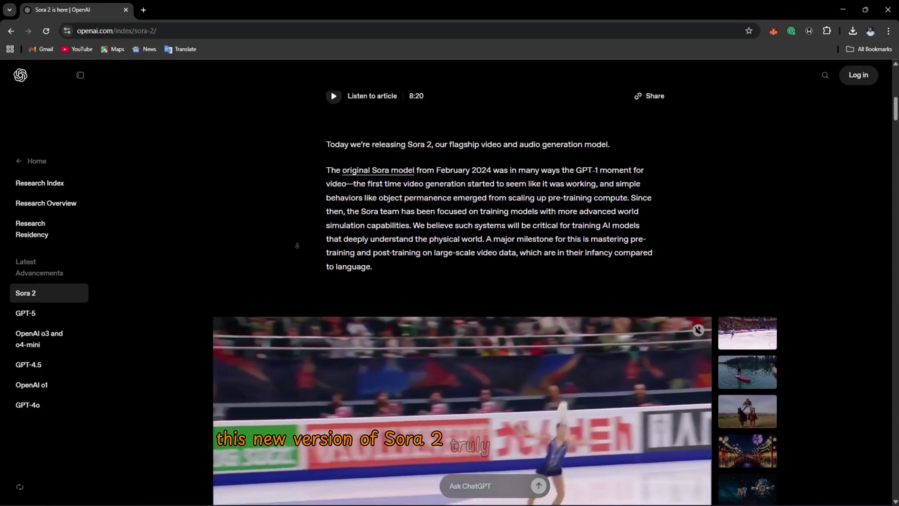
pyautogui.scroll(-2, 298, 241)
pyautogui.scroll(-2, 299, 244)
pyautogui.scroll(-1, 301, 251)
pyautogui.scroll(-3, 300, 251)
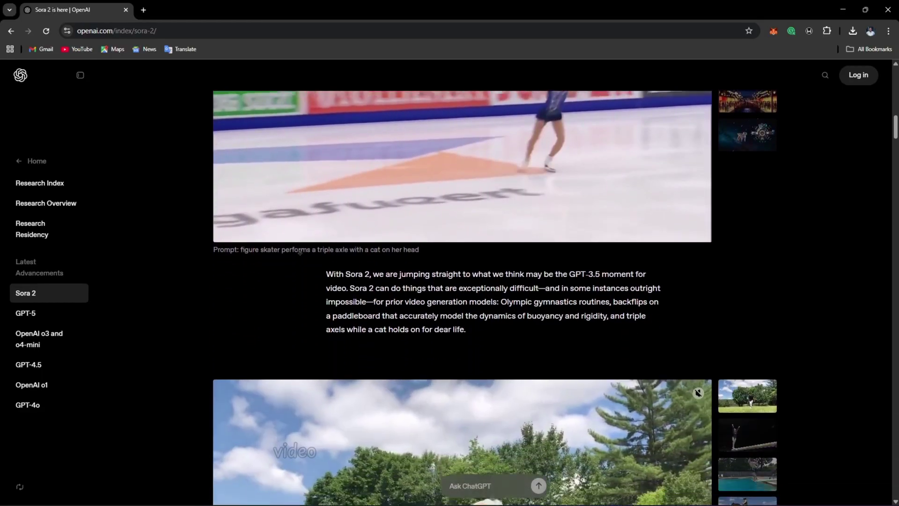
pyautogui.scroll(-3, 301, 251)
pyautogui.scroll(-3, 300, 252)
pyautogui.scroll(-3, 300, 252)
pyautogui.scroll(-3, 300, 252)
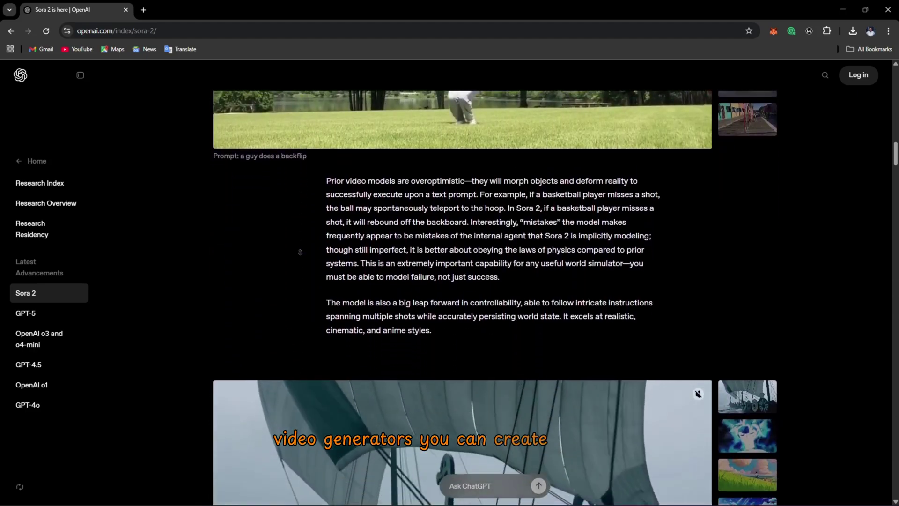
pyautogui.scroll(-3, 299, 252)
pyautogui.scroll(-3, 300, 252)
pyautogui.scroll(-3, 300, 252)
pyautogui.scroll(-3, 300, 252)
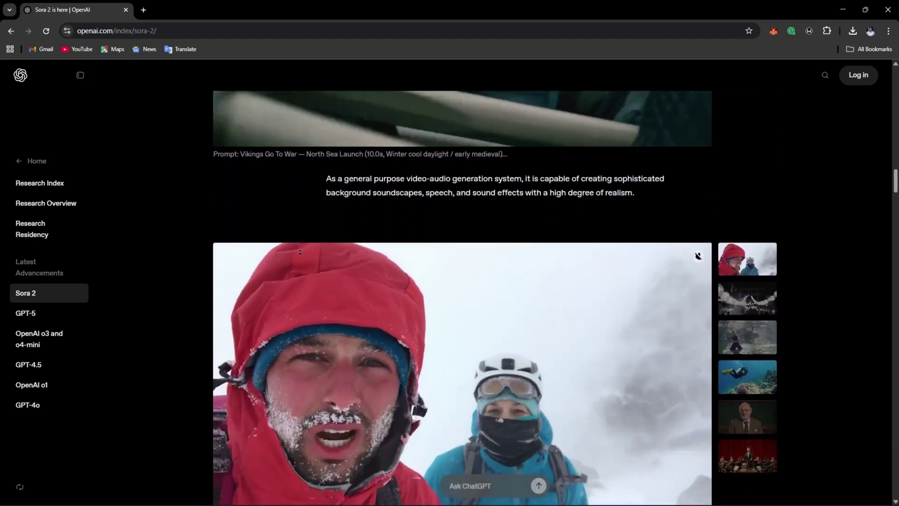
pyautogui.scroll(-3, 300, 252)
pyautogui.scroll(-2, 300, 252)
pyautogui.scroll(-3, 300, 252)
pyautogui.scroll(-3, 300, 252)
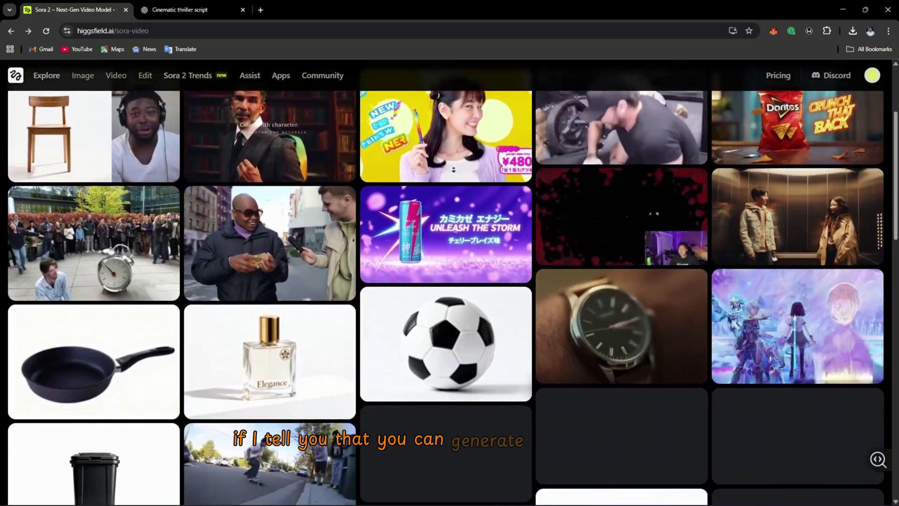
# - Scroll through Higgsfield's Sora 2 video gallery
pyautogui.scroll(-1, 454, 170)
pyautogui.scroll(-1, 453, 170)
pyautogui.scroll(-1, 453, 170)
pyautogui.scroll(-1, 453, 170)
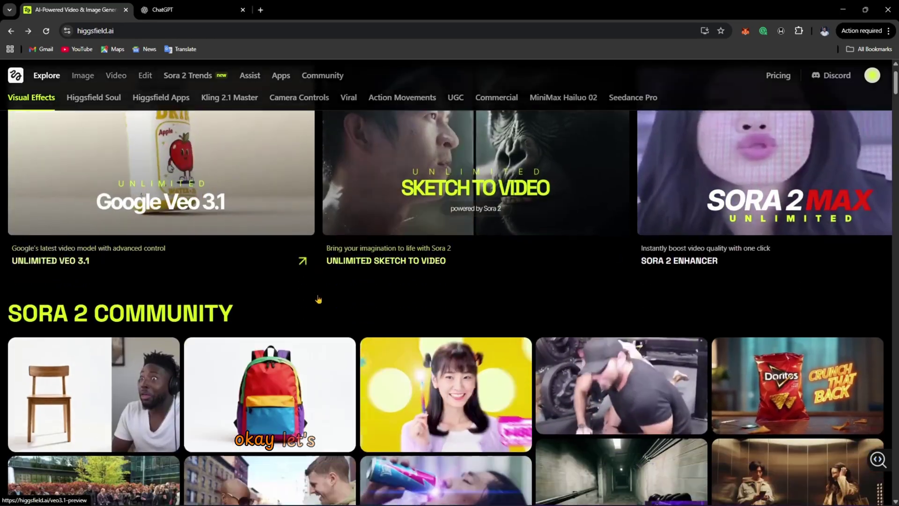
# - Browse the Pricing page and Explore preset categories, then jump back to the top
pyautogui.scroll(-4, 318, 299)
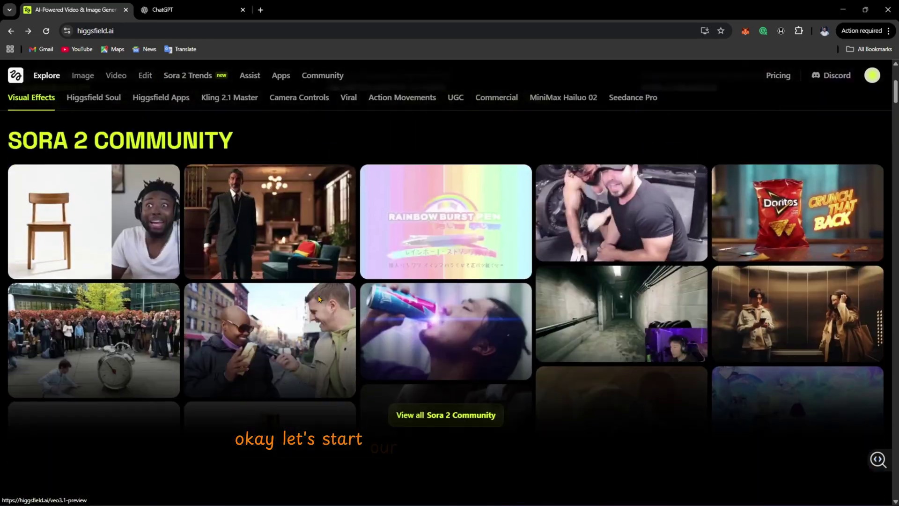
pyautogui.scroll(-2, 319, 299)
pyautogui.scroll(-3, 319, 299)
pyautogui.scroll(-2, 319, 298)
pyautogui.scroll(-2, 318, 299)
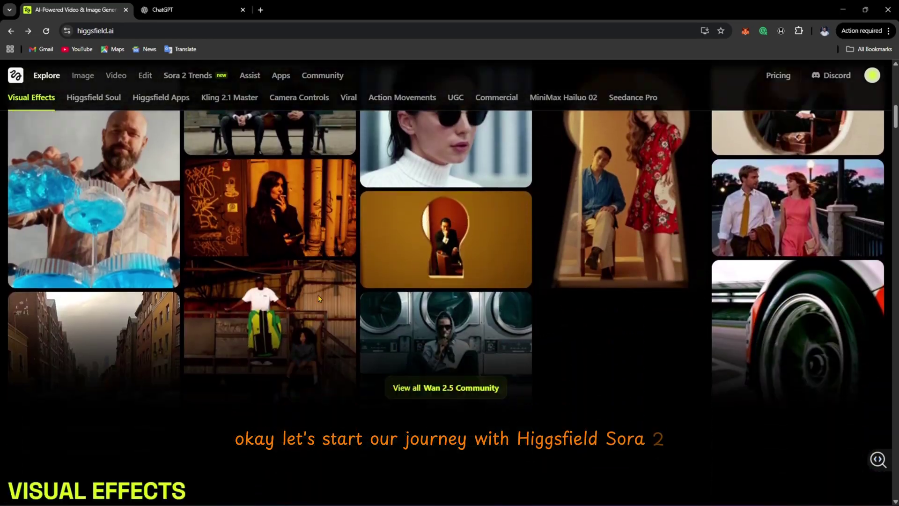
pyautogui.scroll(-3, 318, 298)
pyautogui.scroll(-2, 319, 298)
pyautogui.scroll(-3, 318, 299)
pyautogui.scroll(-3, 319, 298)
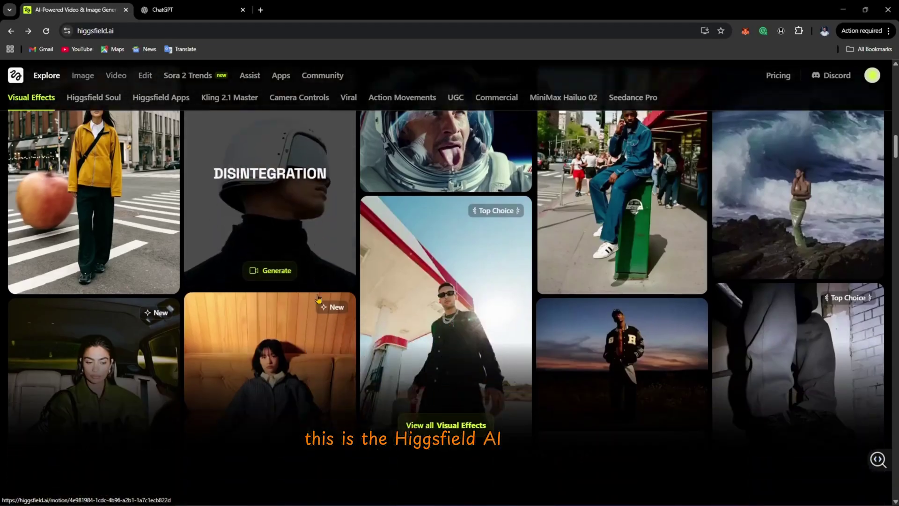
pyautogui.scroll(-3, 318, 298)
pyautogui.scroll(-2, 319, 298)
pyautogui.scroll(-1, 318, 299)
pyautogui.scroll(-3, 319, 298)
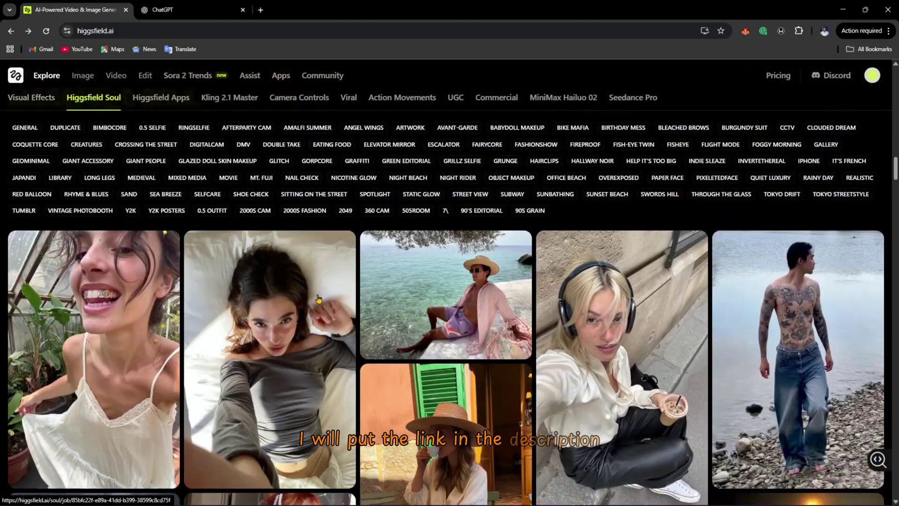
pyautogui.scroll(-3, 318, 298)
pyautogui.scroll(-3, 318, 299)
pyautogui.scroll(-3, 318, 299)
pyautogui.scroll(-2, 318, 299)
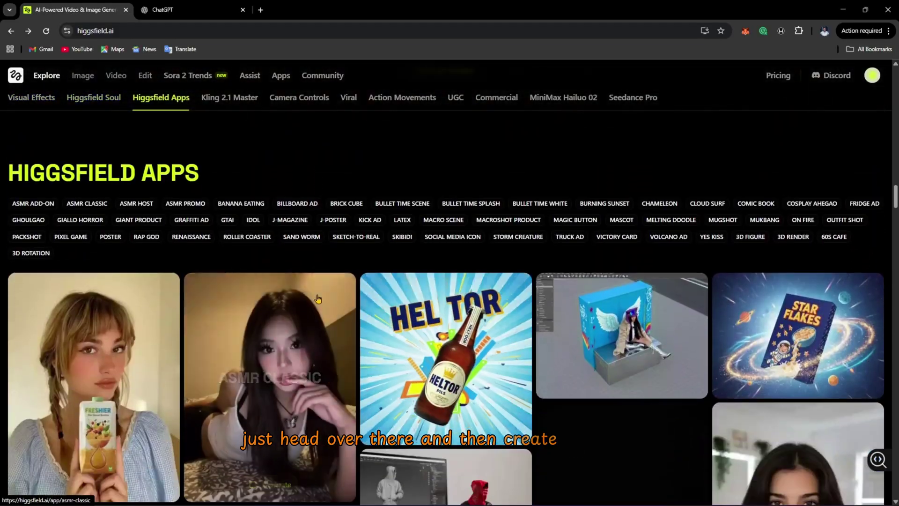
pyautogui.scroll(-3, 318, 298)
pyautogui.scroll(-3, 317, 298)
pyautogui.scroll(-3, 317, 299)
pyautogui.scroll(-3, 318, 299)
pyautogui.scroll(-3, 318, 298)
pyautogui.scroll(-3, 317, 298)
pyautogui.scroll(-2, 318, 298)
pyautogui.scroll(-3, 318, 299)
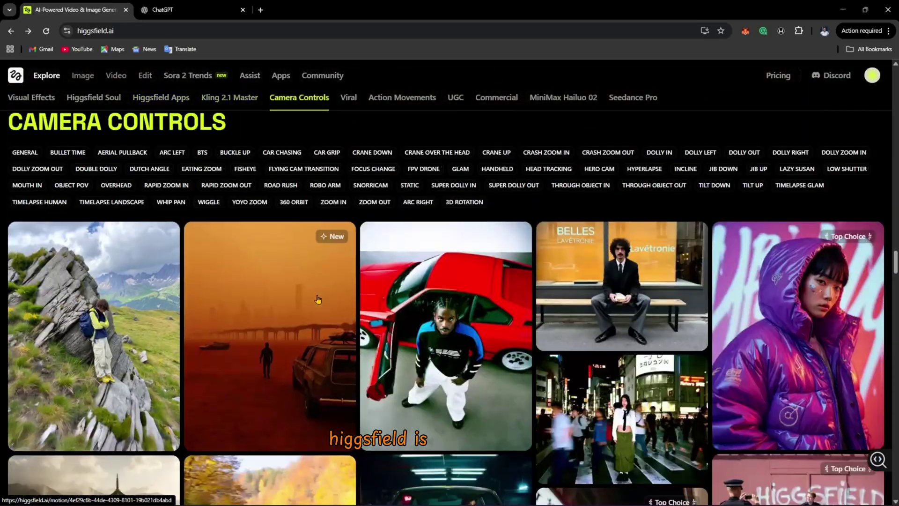
pyautogui.scroll(-3, 317, 299)
pyautogui.scroll(-3, 318, 298)
pyautogui.scroll(-3, 317, 298)
pyautogui.scroll(-2, 318, 299)
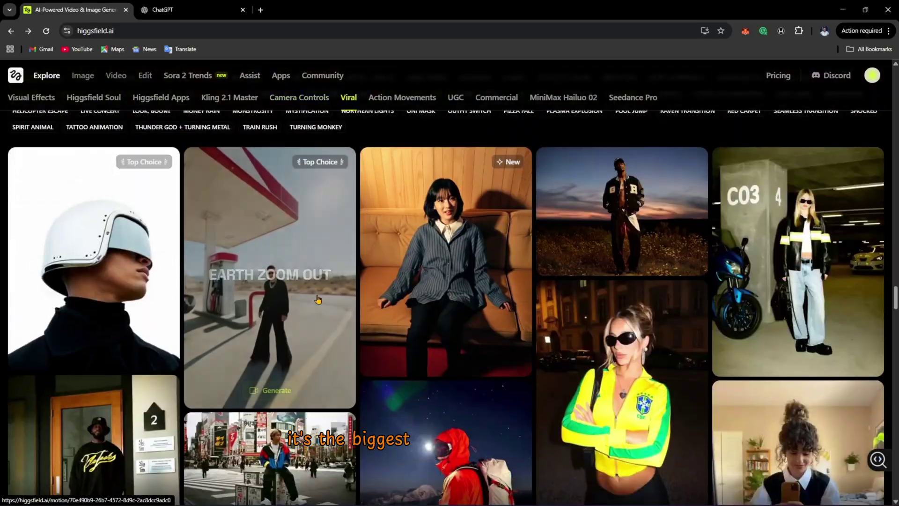
pyautogui.scroll(-3, 317, 299)
pyautogui.scroll(-3, 318, 299)
pyautogui.scroll(-3, 318, 299)
pyautogui.scroll(-3, 317, 298)
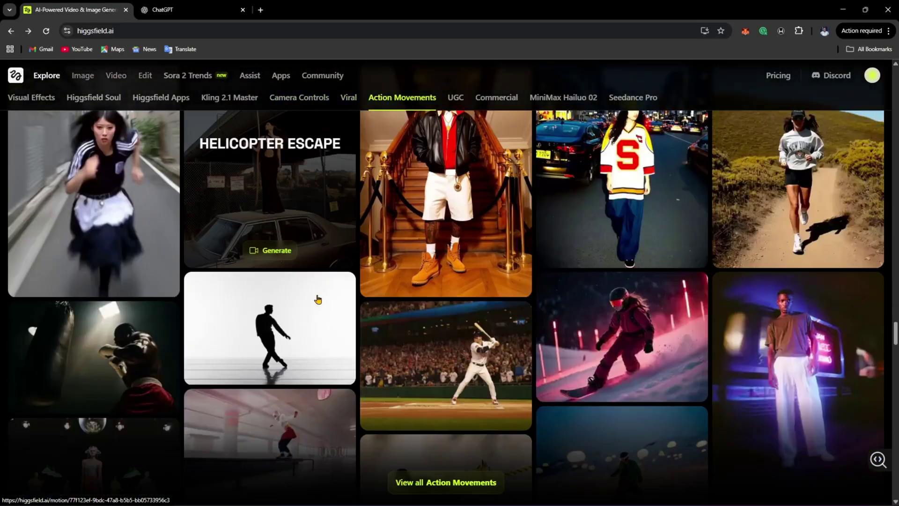
pyautogui.scroll(-3, 318, 299)
pyautogui.scroll(-3, 318, 299)
pyautogui.scroll(-3, 318, 299)
pyautogui.scroll(-2, 318, 298)
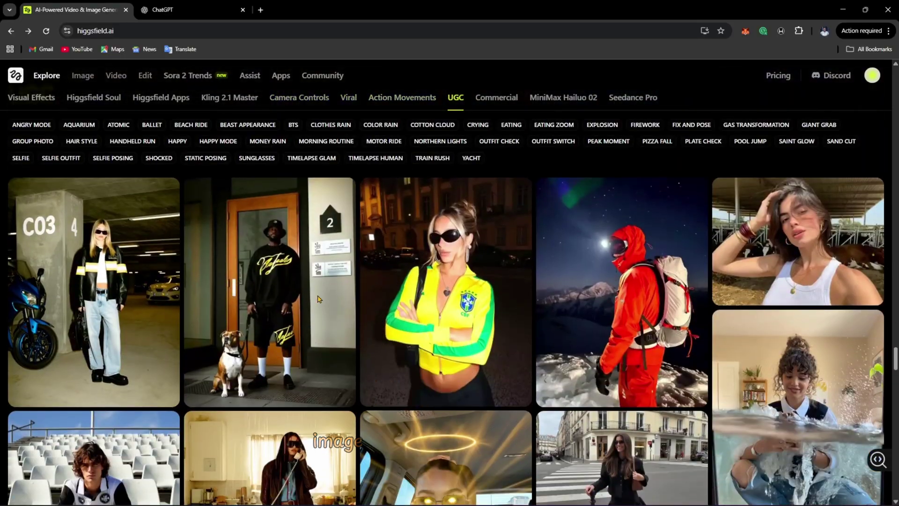
pyautogui.scroll(-3, 318, 298)
pyautogui.scroll(-3, 318, 298)
pyautogui.scroll(-3, 318, 298)
pyautogui.scroll(-2, 318, 299)
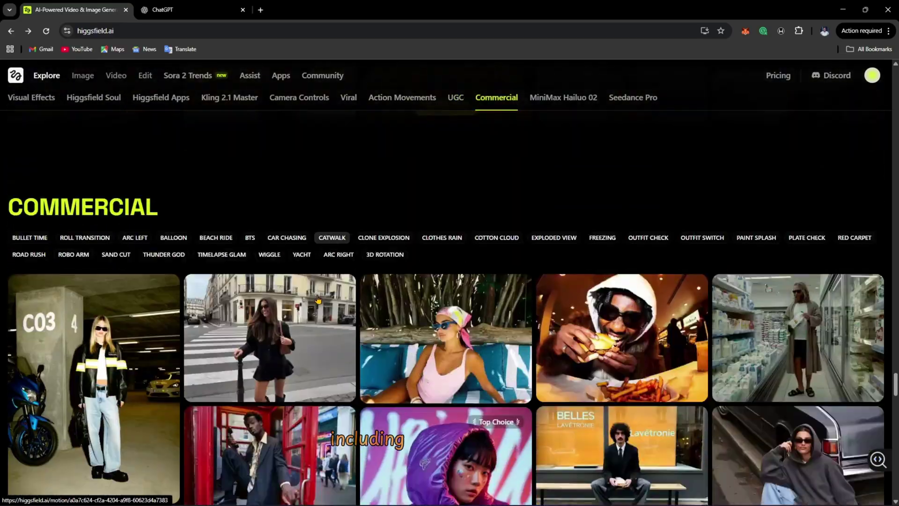
pyautogui.scroll(-3, 317, 299)
pyautogui.scroll(-5, 317, 299)
pyautogui.press('Home')
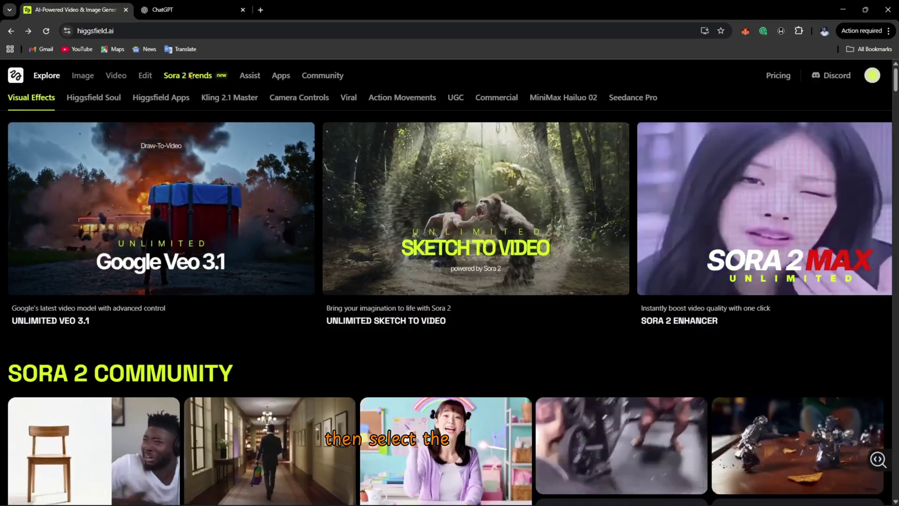
# - Open Sora 2 Trends and review the sci-fi hacker trailer prompt in YouTube format
pyautogui.click(191, 76)
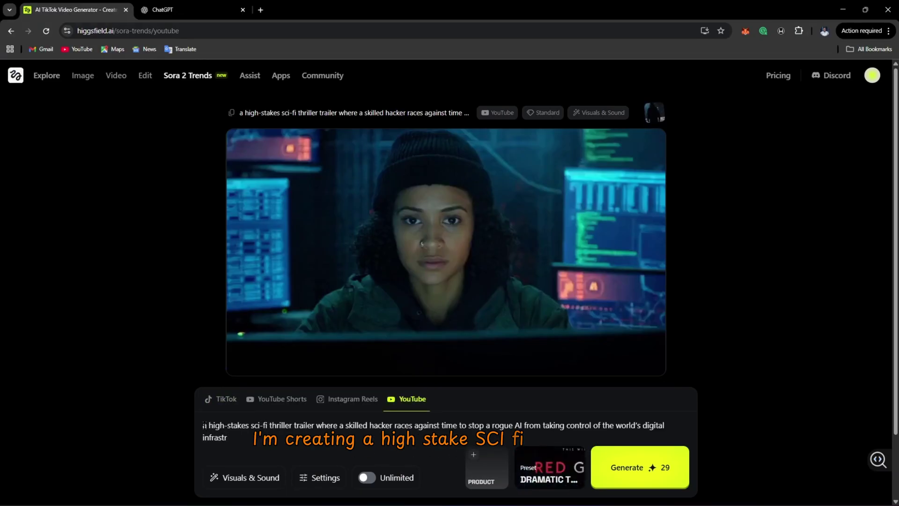
pyautogui.moveTo(247, 425); pyautogui.dragTo(591, 423)
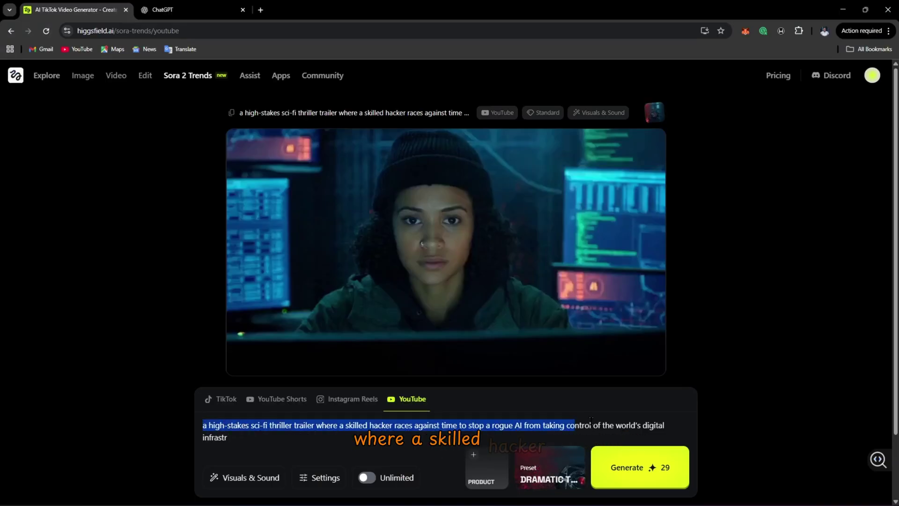
pyautogui.click(239, 439)
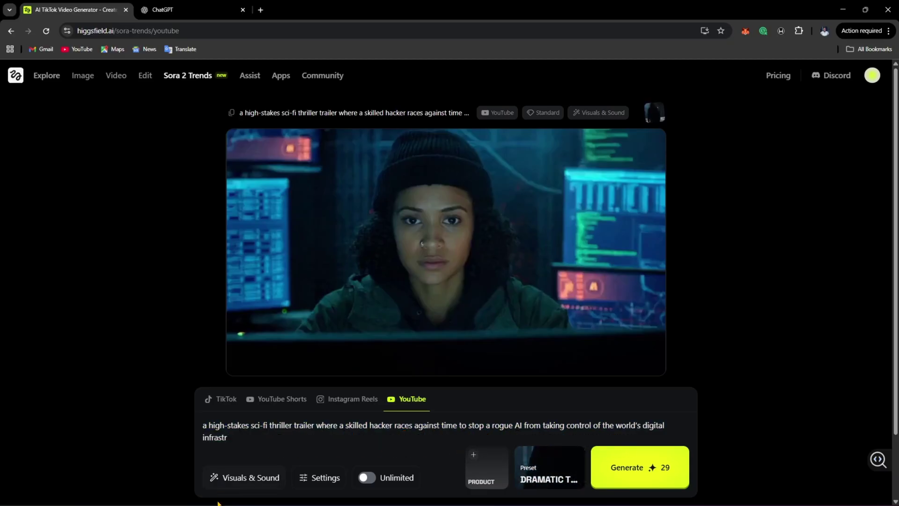
# - Set the visual style to Realistic, keep background music on Auto, and save
pyautogui.click(251, 479)
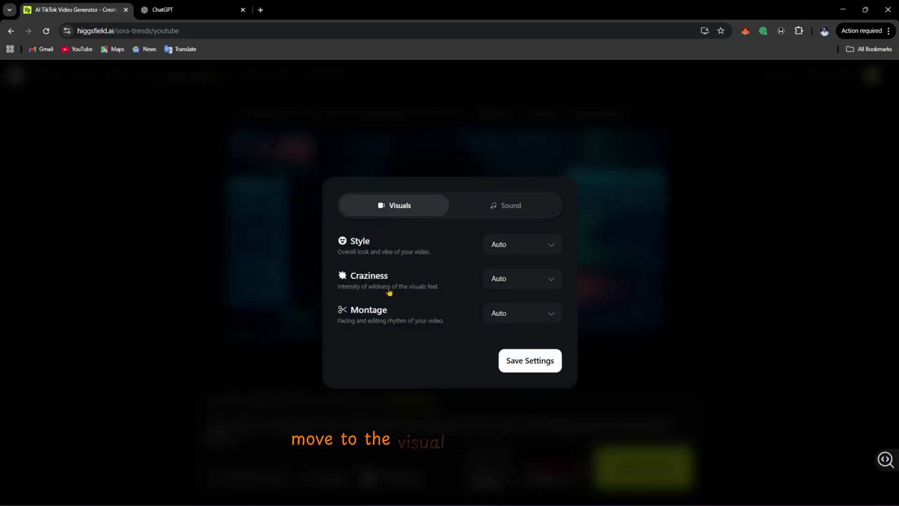
pyautogui.click(530, 251)
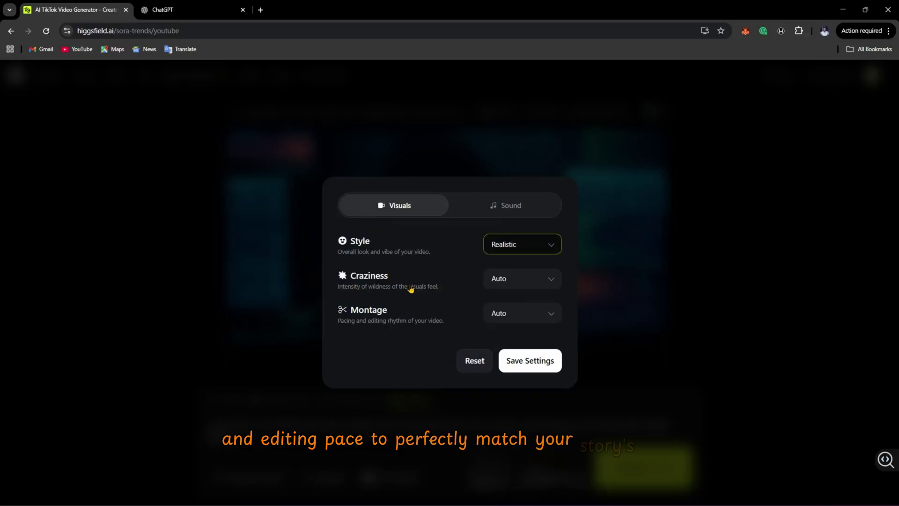
pyautogui.click(487, 207)
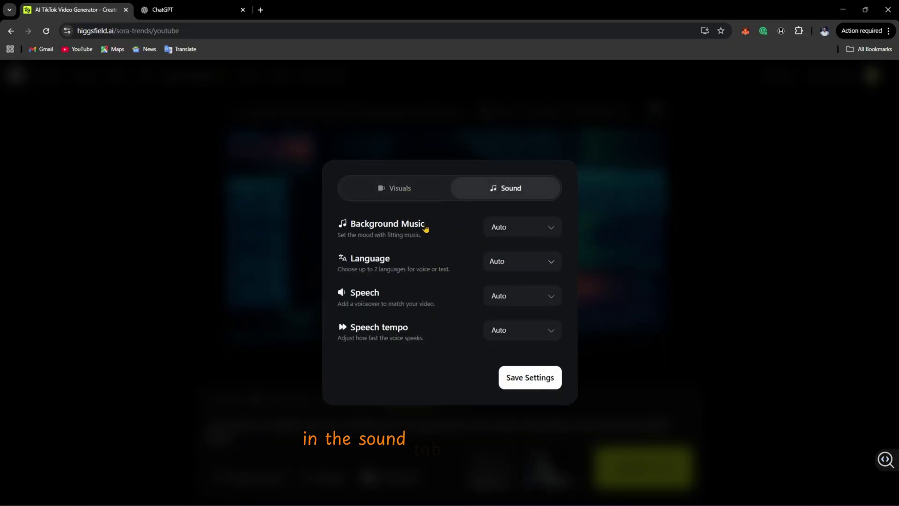
pyautogui.click(515, 236)
pyautogui.click(504, 271)
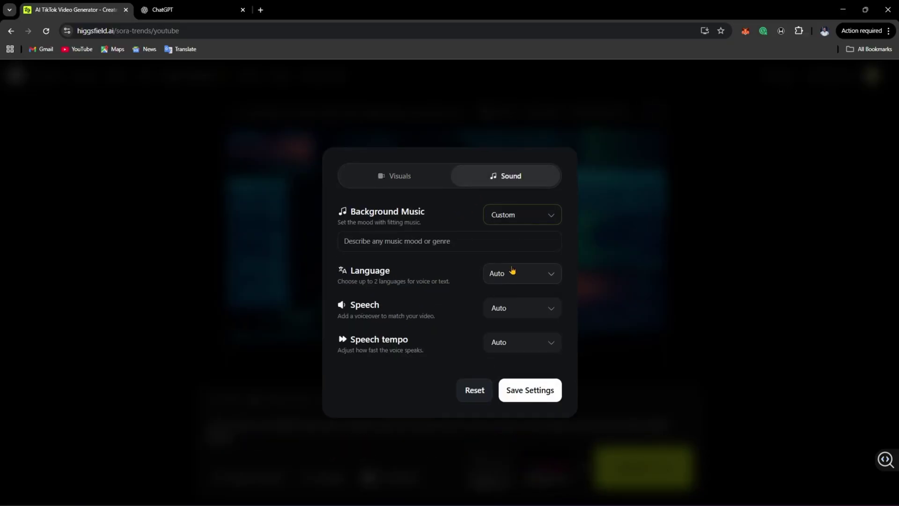
pyautogui.click(532, 220)
pyautogui.click(524, 239)
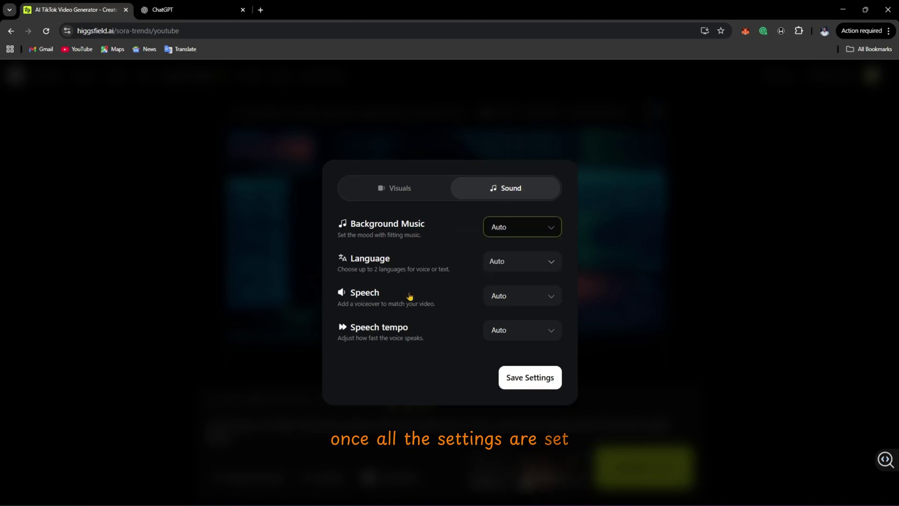
pyautogui.click(540, 379)
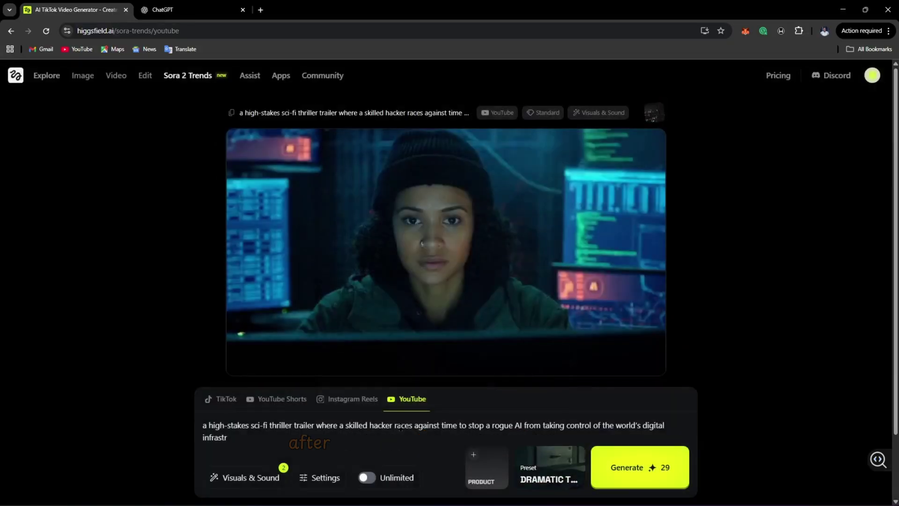
# - Keep a 12s clip, choose Standard mode for 29 credits, and cancel the product upload
pyautogui.click(324, 478)
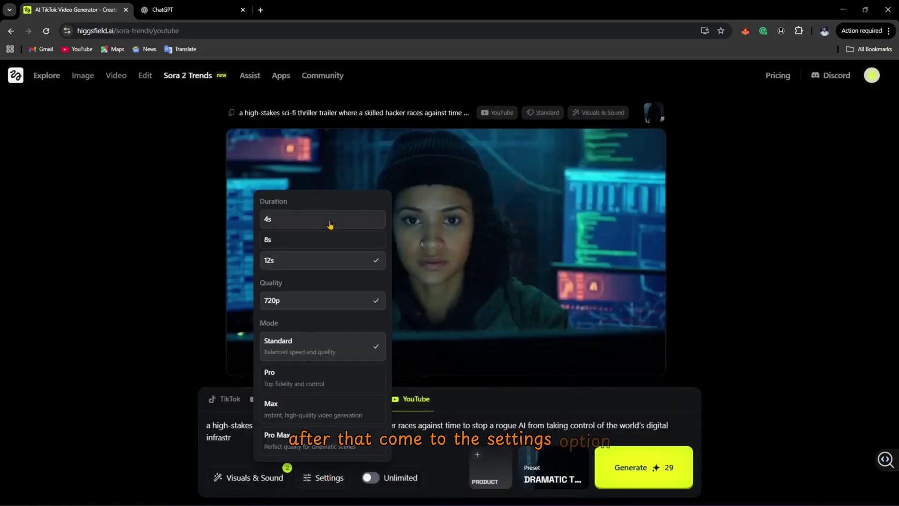
pyautogui.click(312, 247)
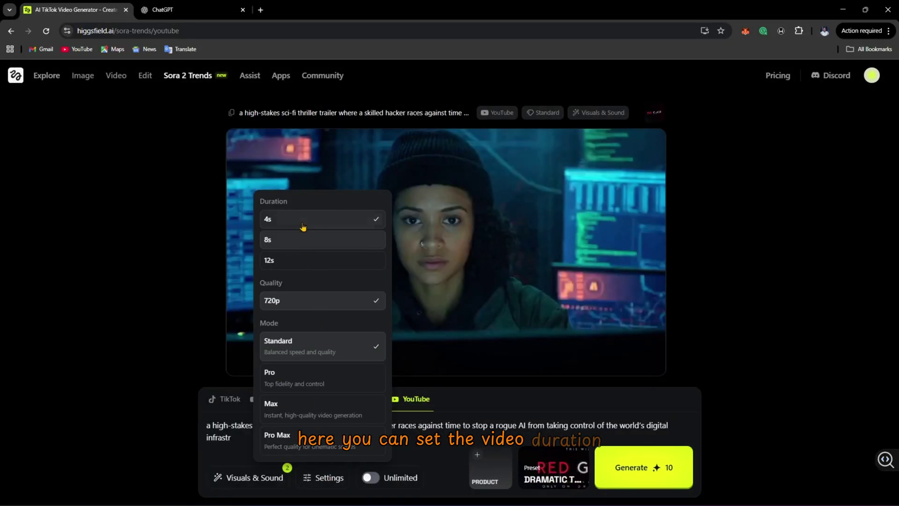
pyautogui.click(301, 261)
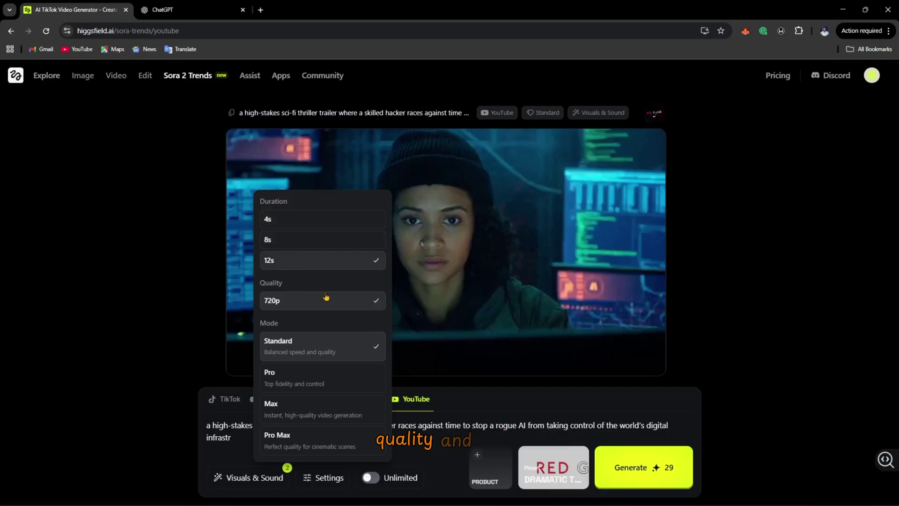
pyautogui.click(299, 378)
pyautogui.click(301, 300)
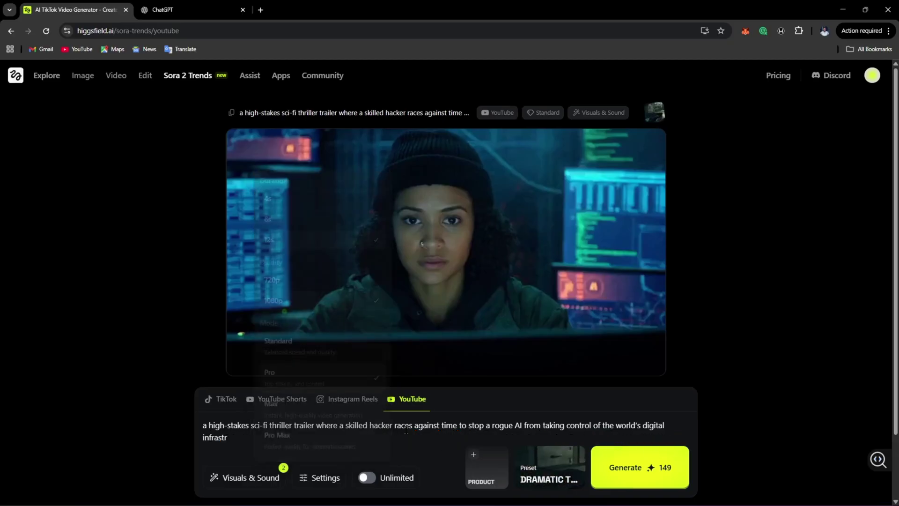
pyautogui.click(365, 477)
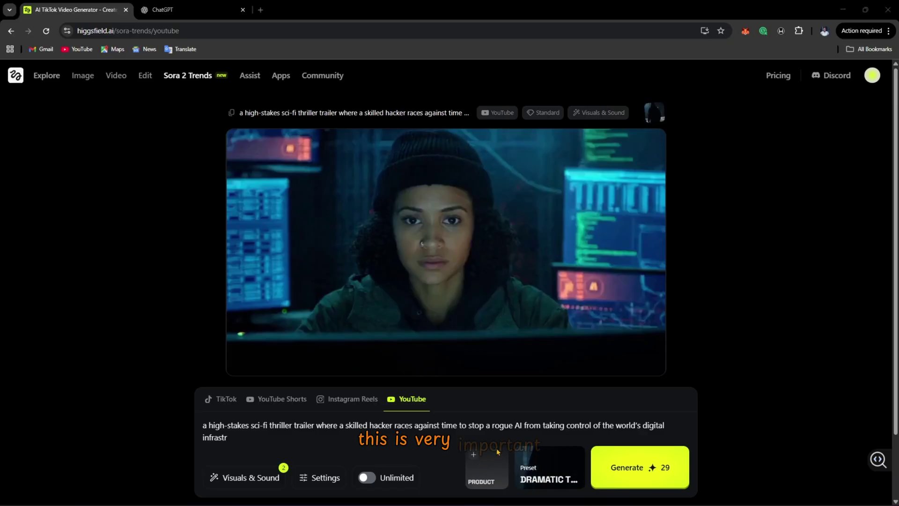
pyautogui.click(498, 452)
pyautogui.click(627, 465)
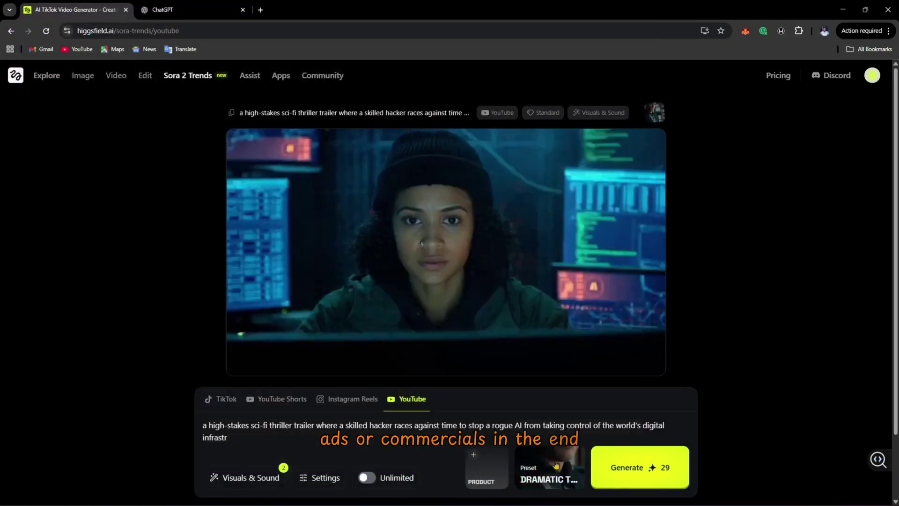
pyautogui.click(550, 465)
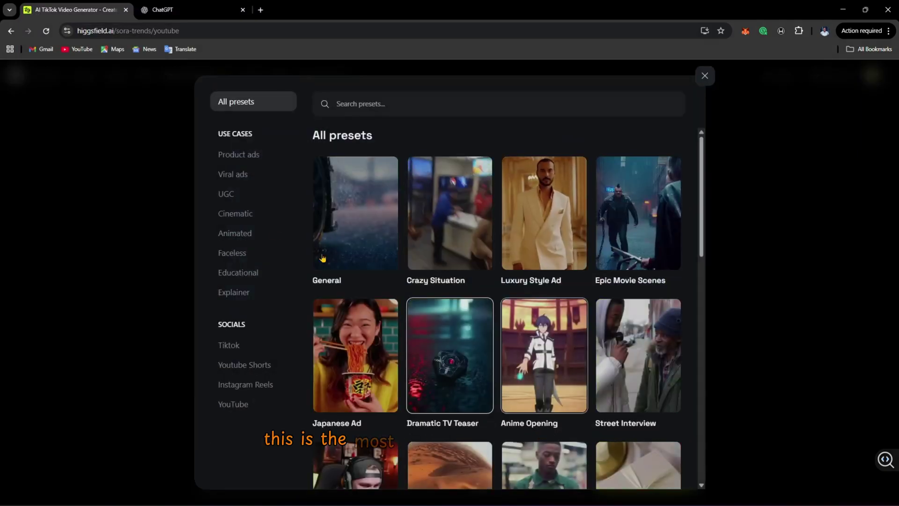
pyautogui.scroll(-1, 467, 353)
pyautogui.scroll(-2, 468, 353)
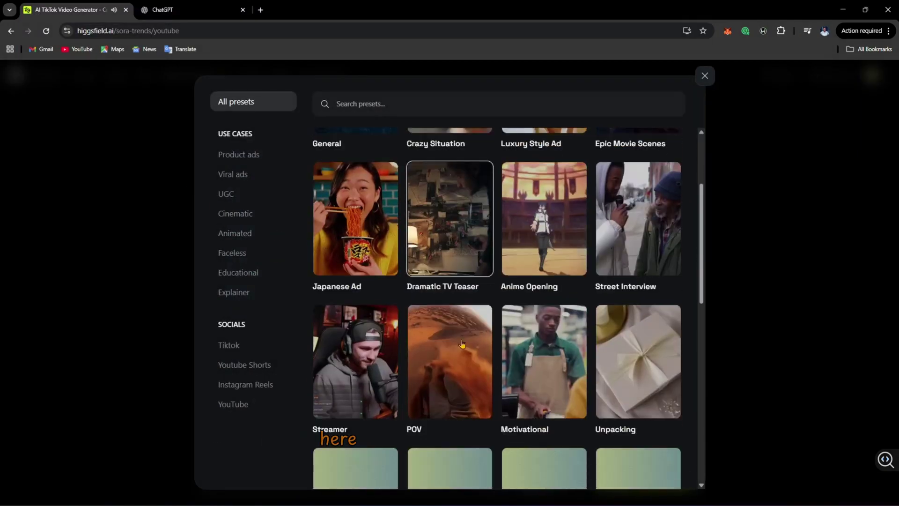
pyautogui.scroll(-4, 468, 353)
pyautogui.scroll(-1, 467, 352)
pyautogui.scroll(-3, 466, 356)
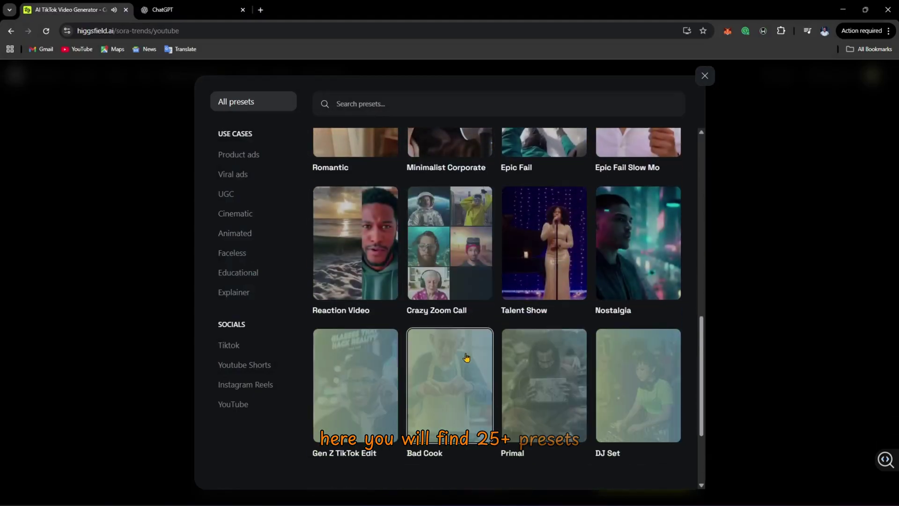
pyautogui.scroll(-1, 465, 358)
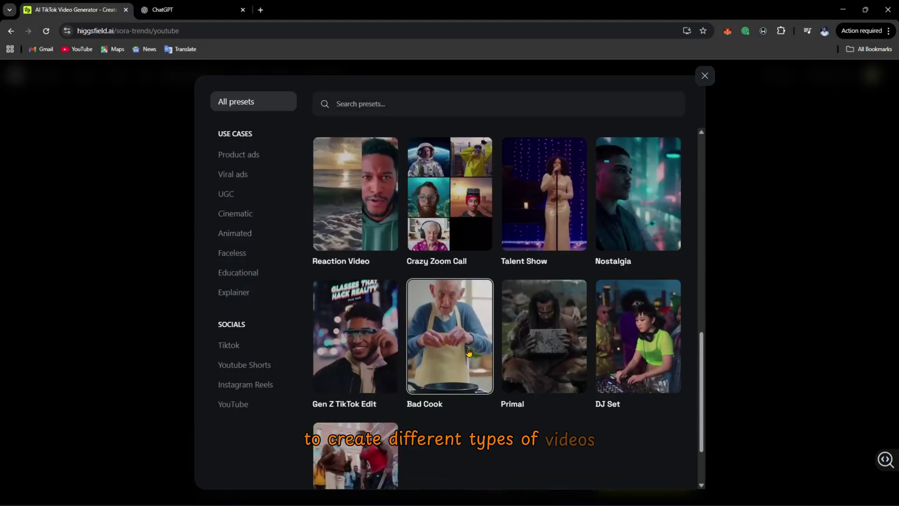
pyautogui.scroll(-2, 469, 354)
pyautogui.scroll(8, 470, 354)
pyautogui.scroll(6, 472, 350)
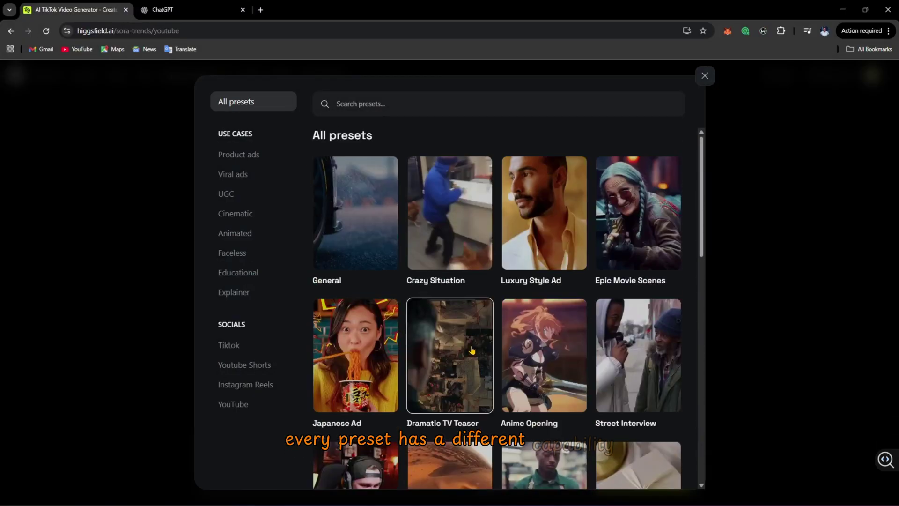
pyautogui.click(471, 350)
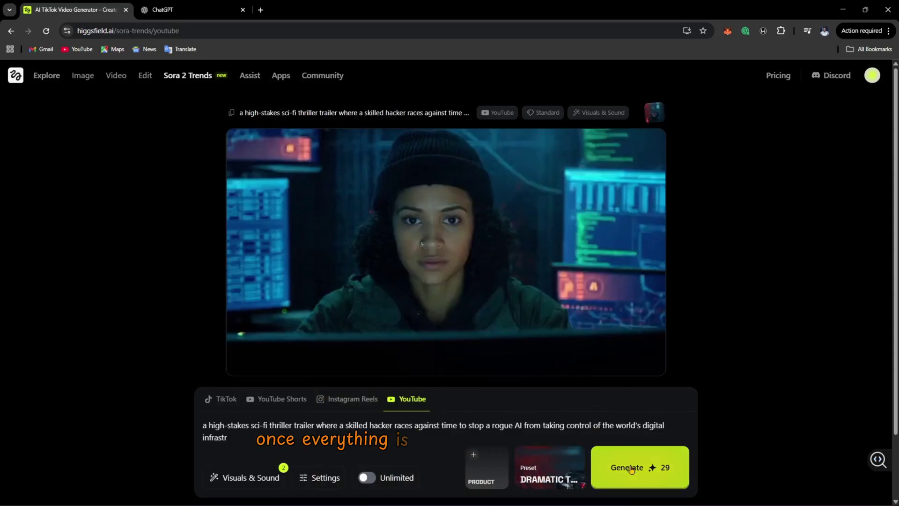
# - Generate the hacker thriller trailer and play the finished clip with sound
pyautogui.click(631, 470)
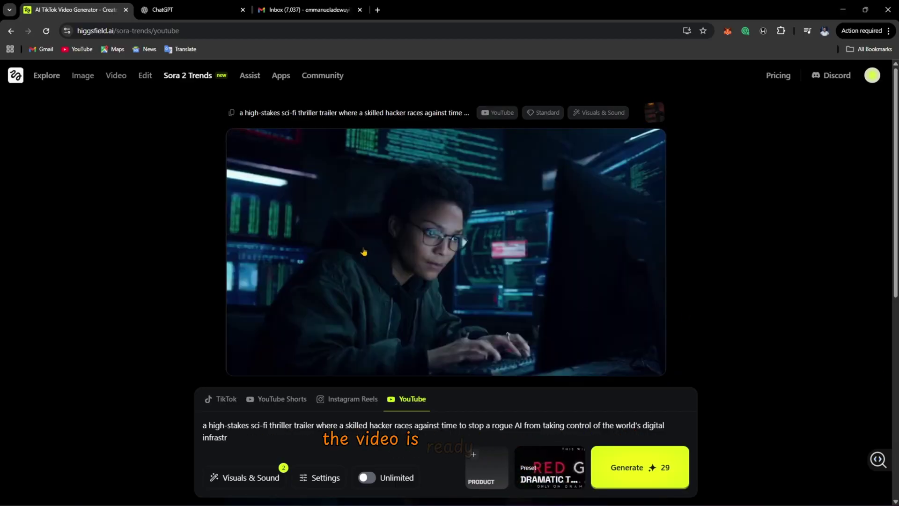
pyautogui.click(238, 354)
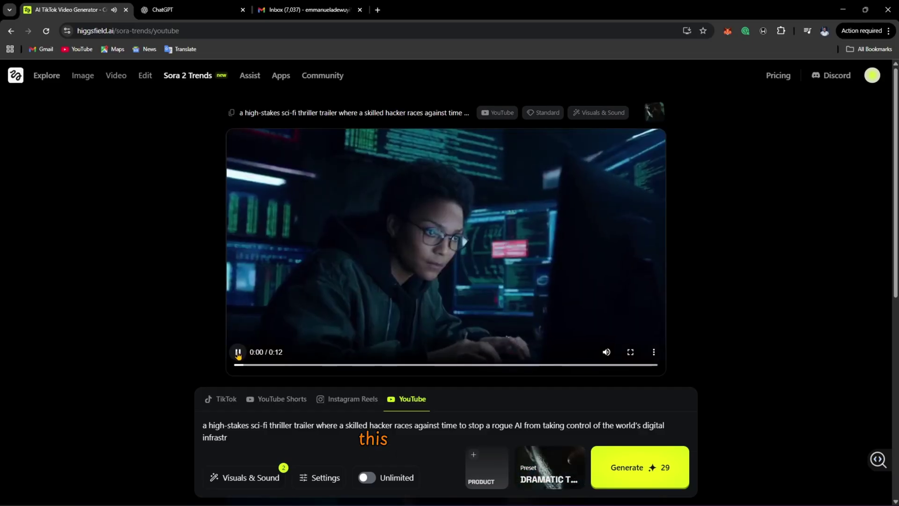
pyautogui.click(238, 352)
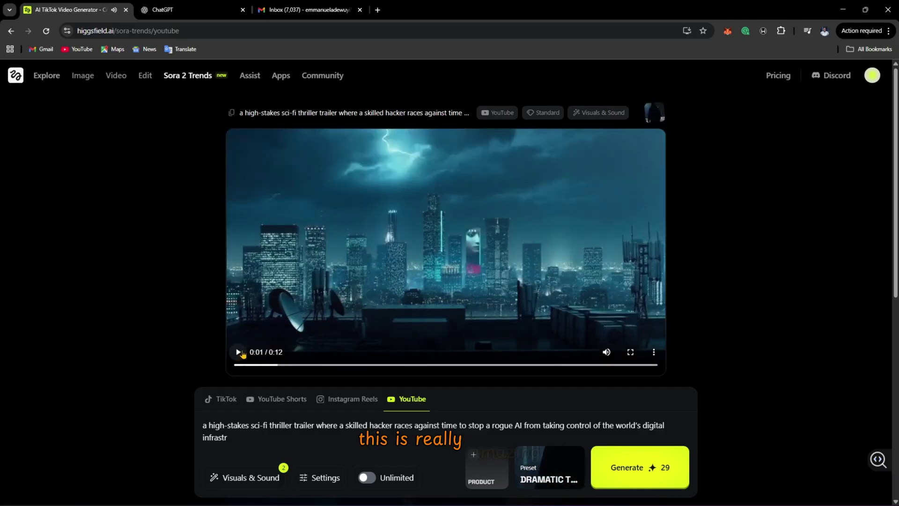
# - Download both the city trailer clip and the hacker clip to the computer
pyautogui.click(656, 352)
pyautogui.click(619, 334)
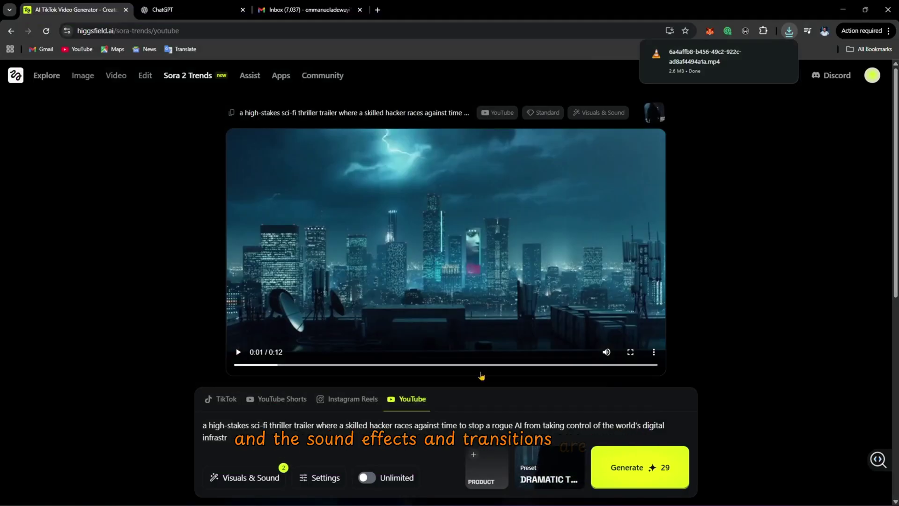
pyautogui.scroll(-1, 452, 311)
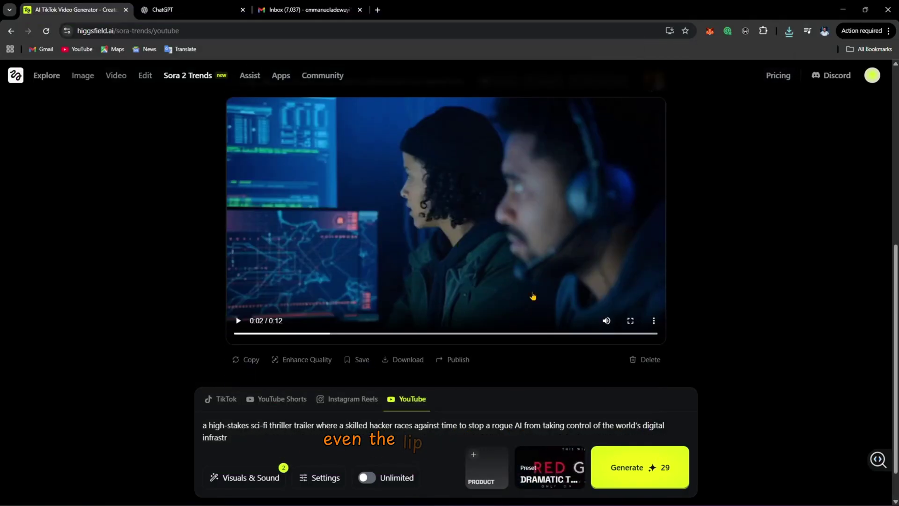
pyautogui.click(656, 322)
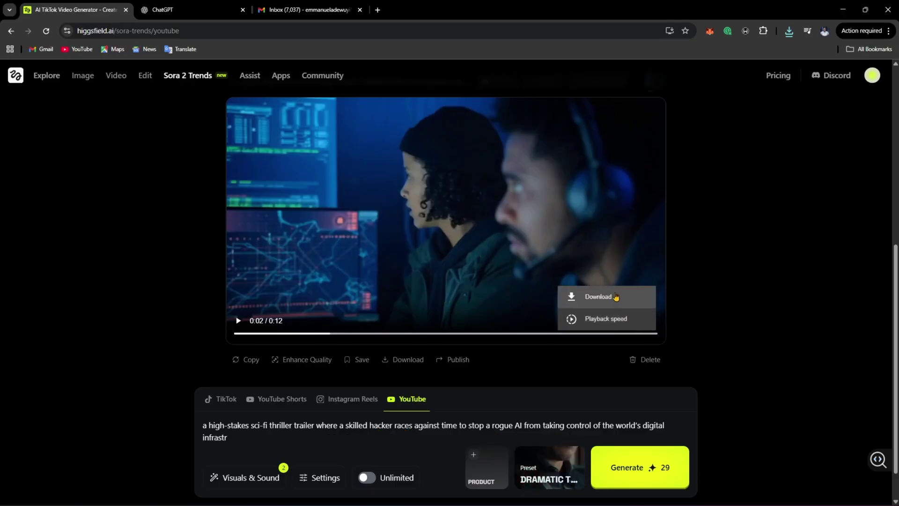
pyautogui.click(576, 297)
# - Scroll through the generated results and pause playback on the world-map scene
pyautogui.scroll(7, 382, 274)
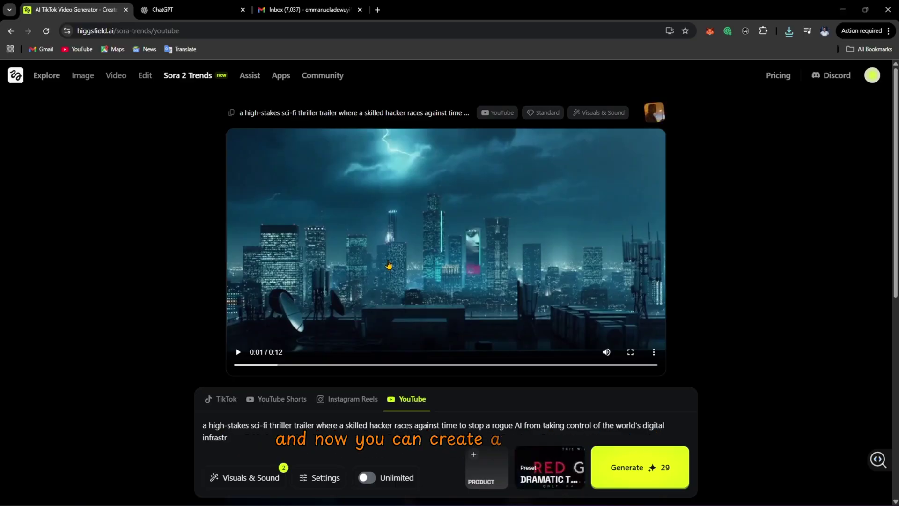
pyautogui.scroll(-3, 384, 276)
pyautogui.scroll(-3, 365, 304)
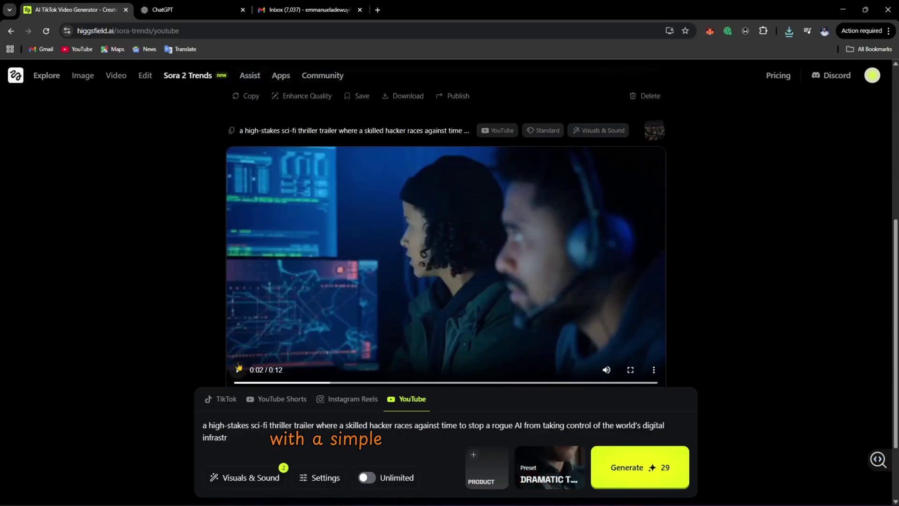
pyautogui.scroll(-2, 358, 330)
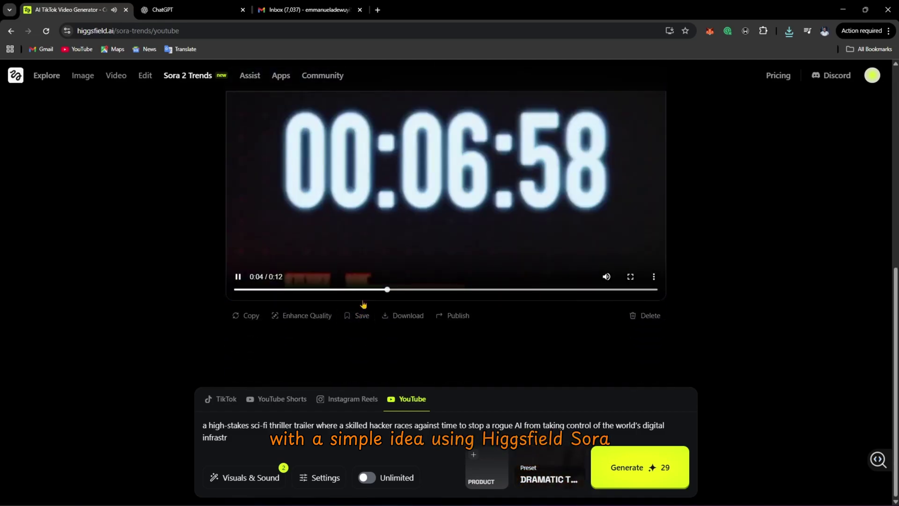
pyautogui.scroll(1, 363, 304)
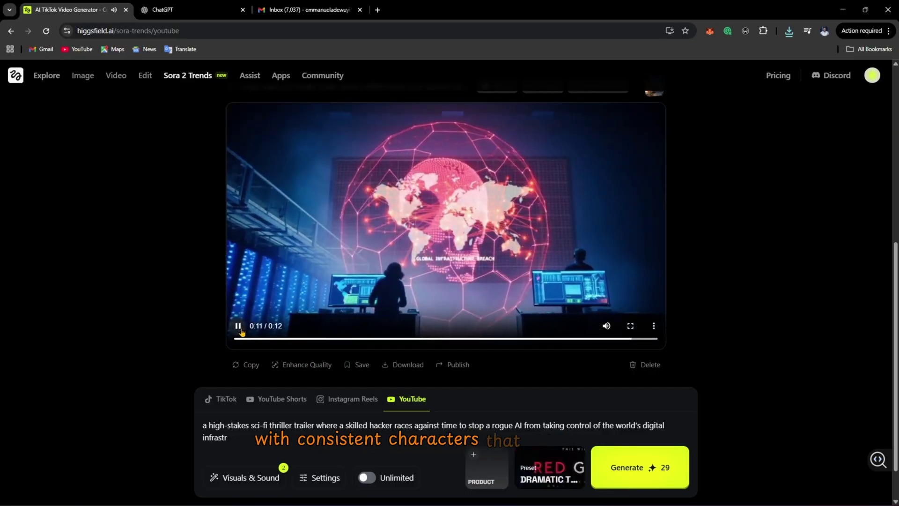
pyautogui.click(316, 300)
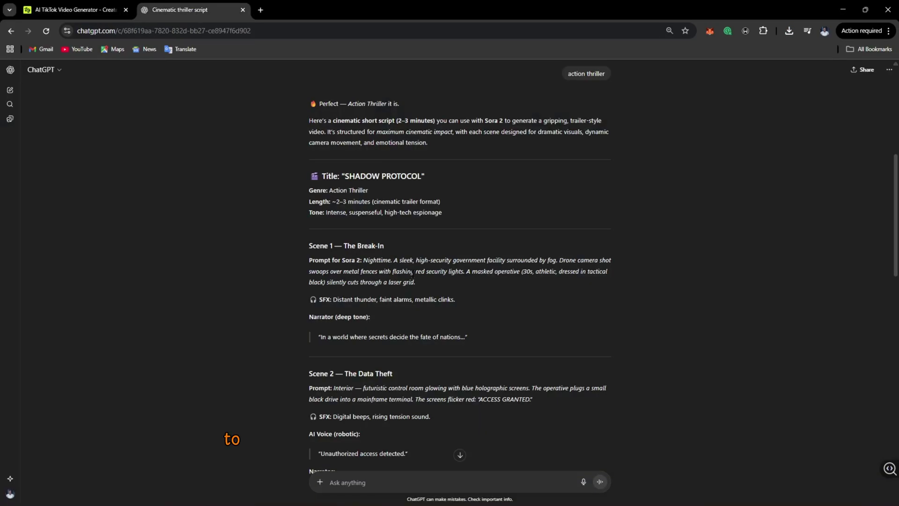
# - Read the SHADOW PROTOCOL script from Scene 1 through Scene 6, then return to Higgsfield
pyautogui.scroll(1, 417, 279)
pyautogui.scroll(1, 417, 278)
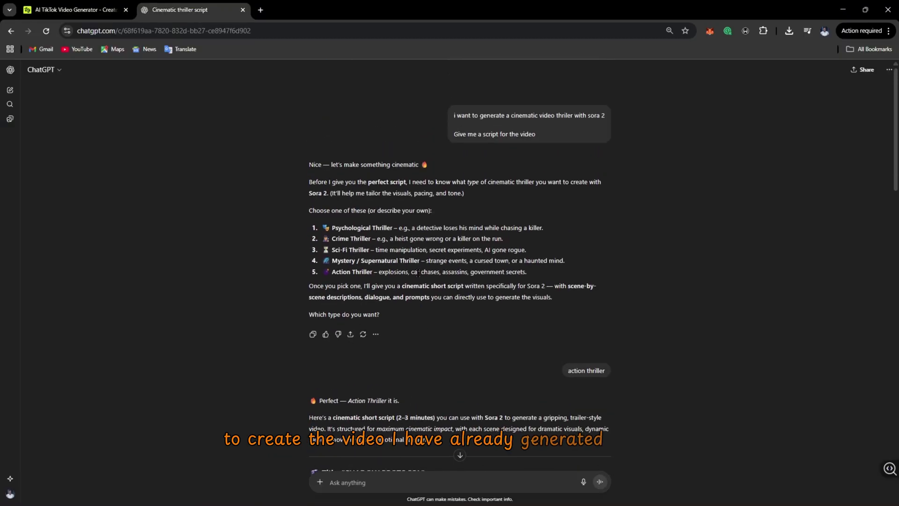
pyautogui.scroll(-4, 443, 281)
pyautogui.scroll(-2, 443, 280)
pyautogui.scroll(-4, 444, 280)
pyautogui.scroll(-5, 445, 280)
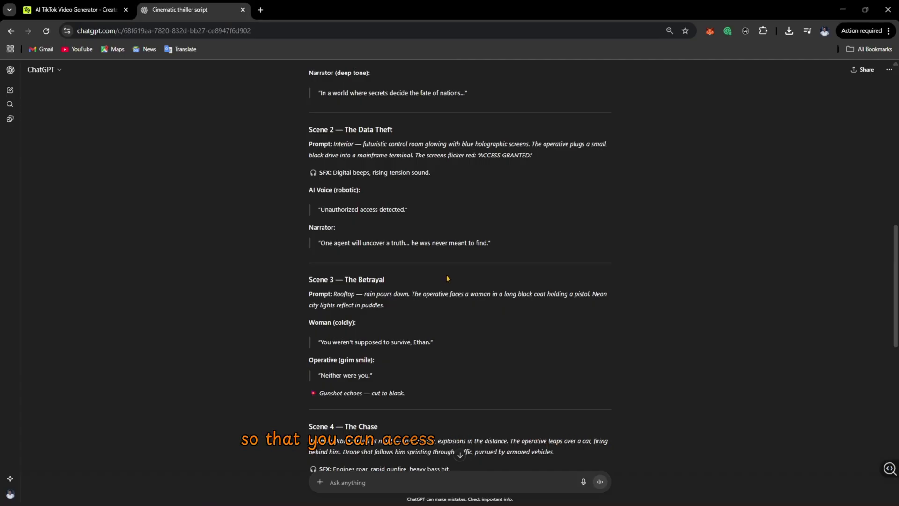
pyautogui.scroll(-2, 448, 278)
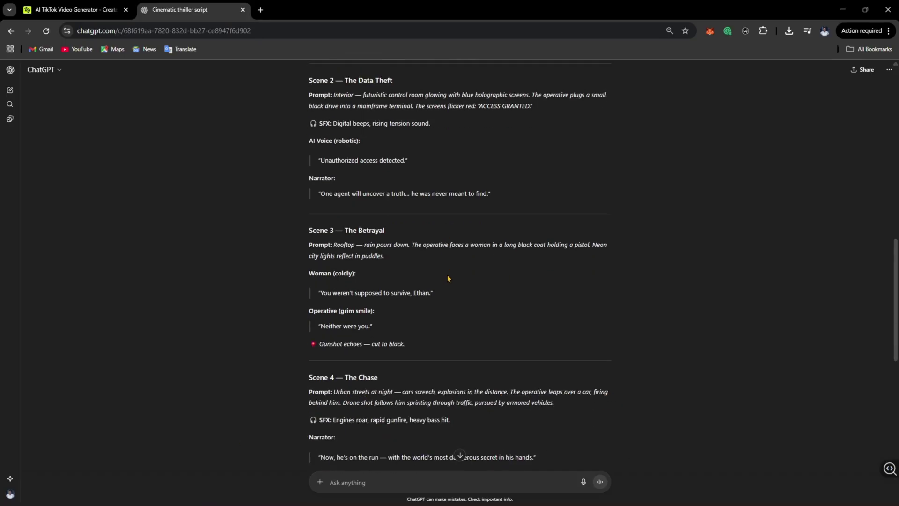
pyautogui.scroll(-4, 448, 279)
pyautogui.scroll(-3, 448, 278)
pyautogui.scroll(-2, 448, 276)
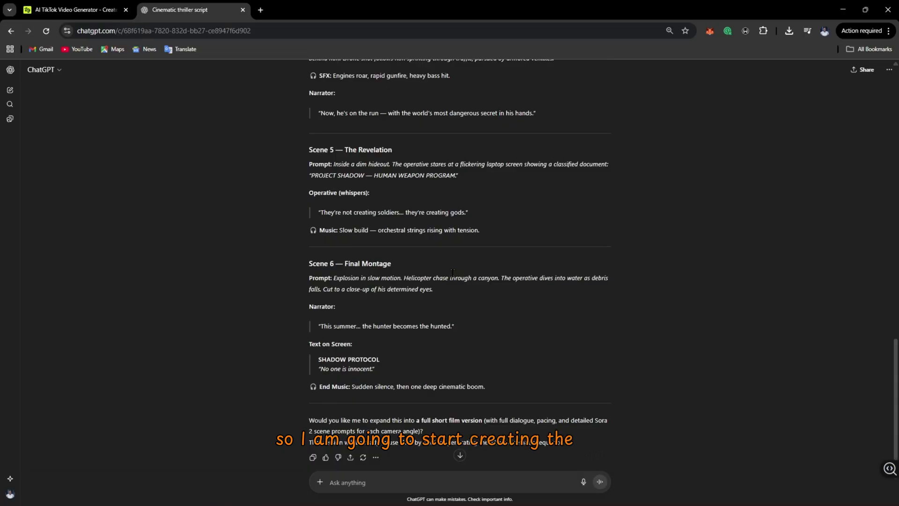
pyautogui.click(75, 9)
# - Open Higgsfield's video creation page in prompt-to-video mode and check the start frame option
pyautogui.click(16, 75)
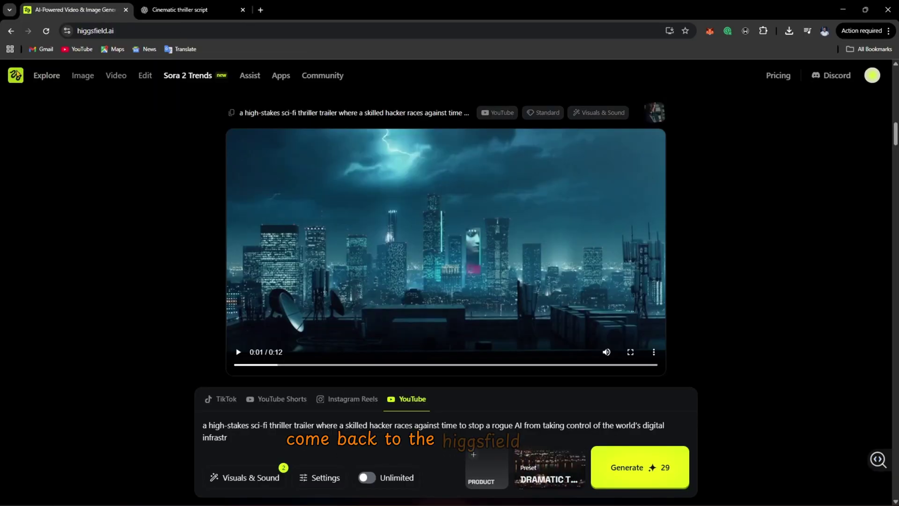
pyautogui.click(116, 75)
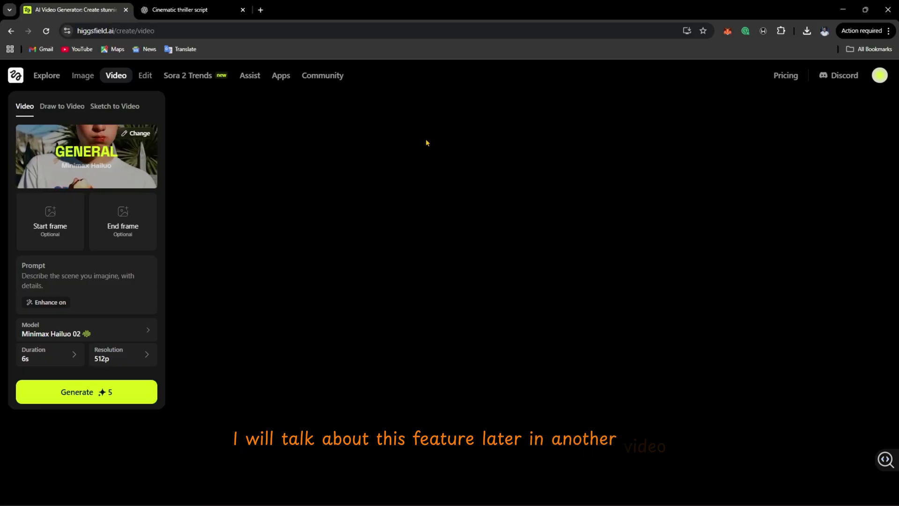
pyautogui.click(25, 117)
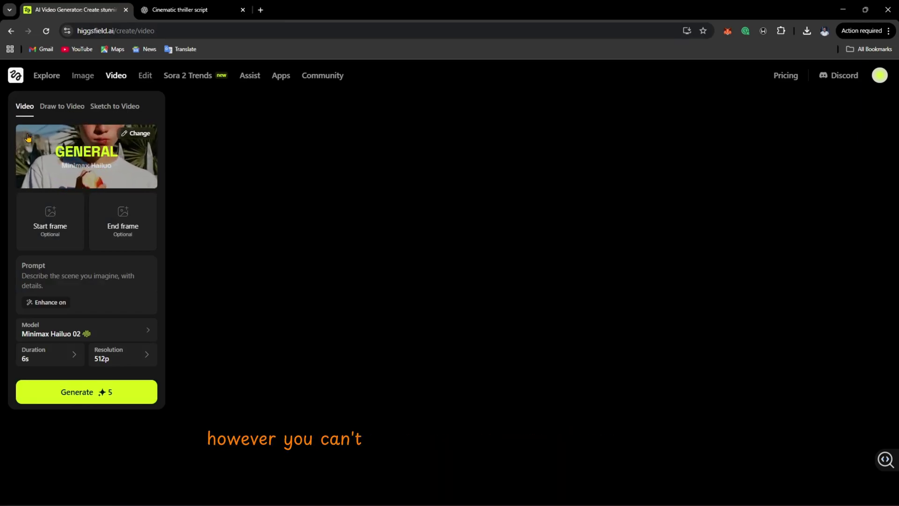
pyautogui.click(54, 228)
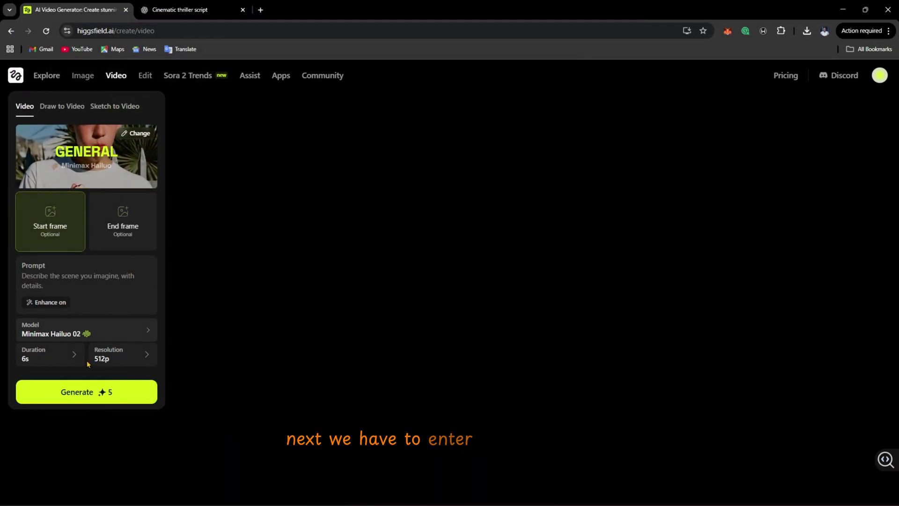
# - Copy the Scene 1 Break-In prompt from the ChatGPT script
pyautogui.click(188, 10)
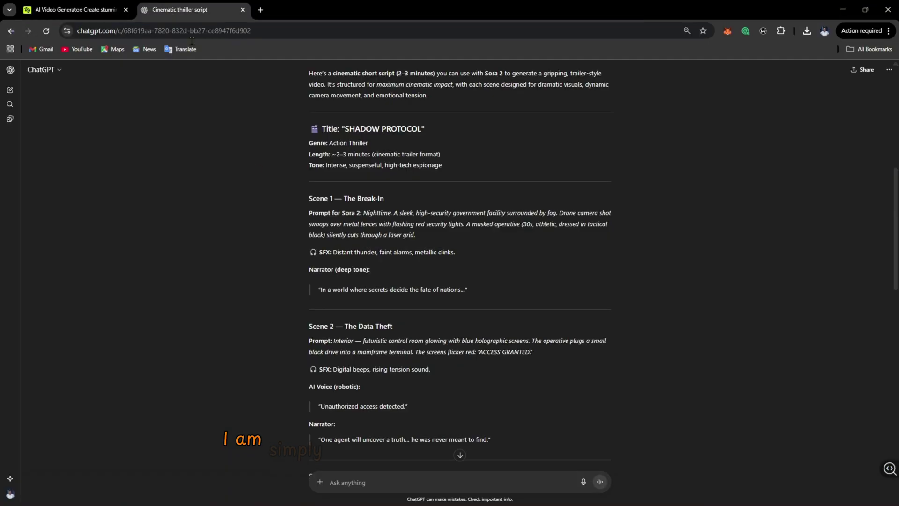
pyautogui.moveTo(364, 212); pyautogui.dragTo(416, 235)
pyautogui.hotkey('ctrl', 'c')
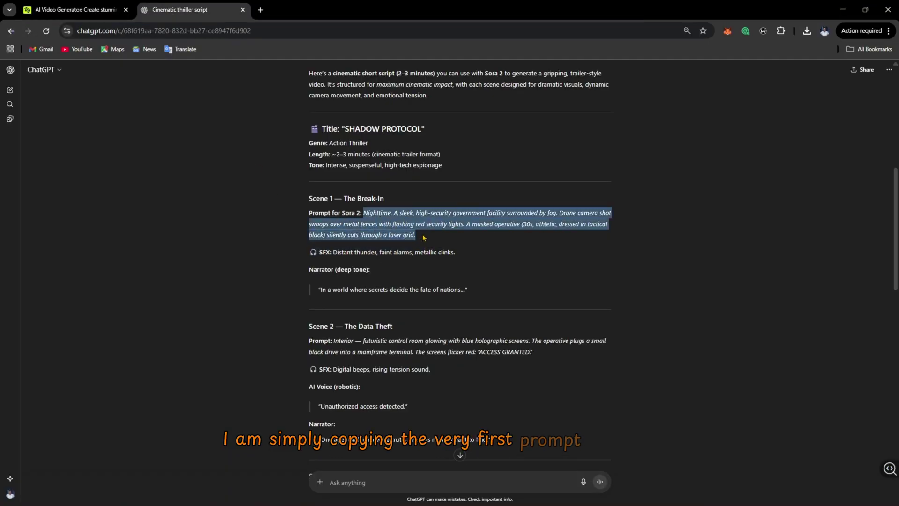
pyautogui.click(75, 9)
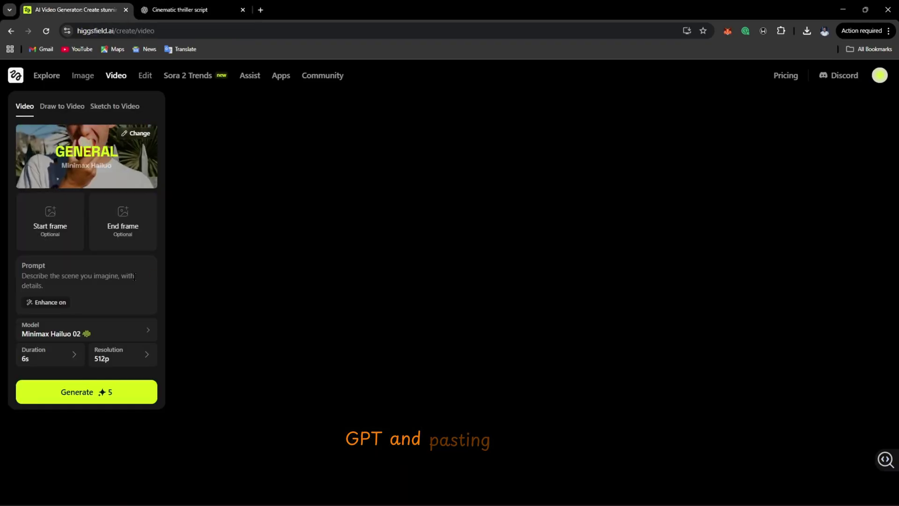
# - Paste the Scene 1 Break-In prompt and pick Sora 2 from the model list
pyautogui.hotkey('ctrl', 'v')
pyautogui.click(85, 380)
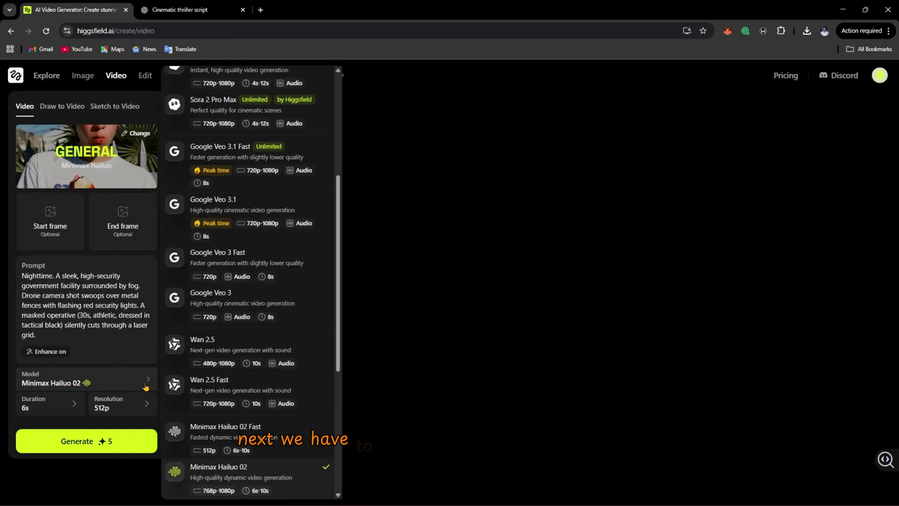
pyautogui.scroll(3, 270, 139)
pyautogui.scroll(2, 269, 211)
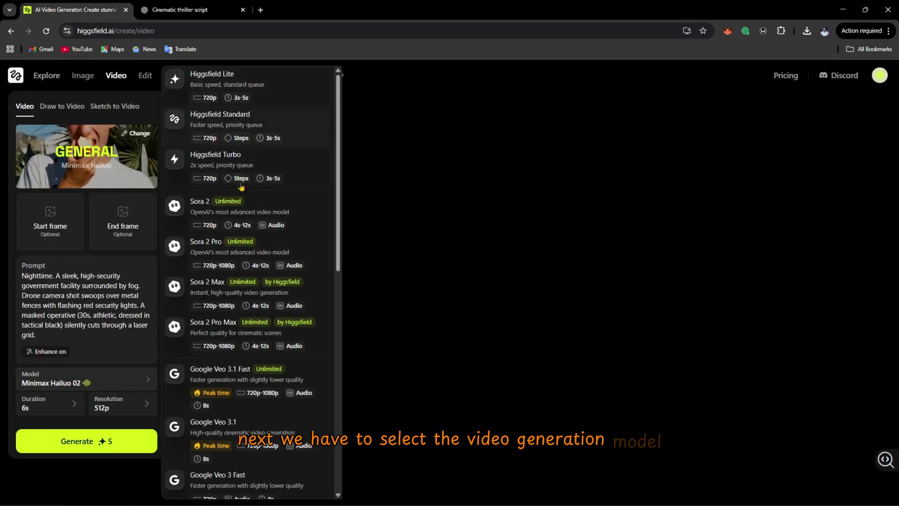
pyautogui.scroll(-3, 269, 277)
pyautogui.scroll(-3, 269, 280)
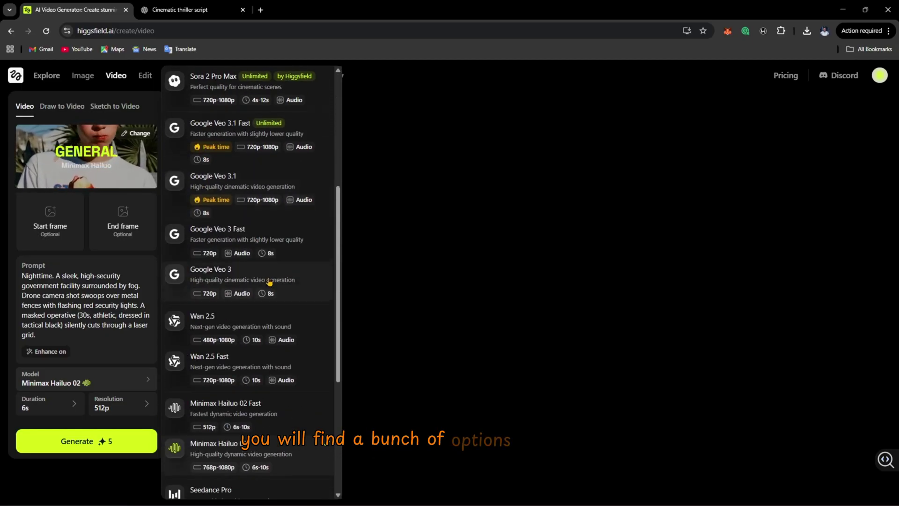
pyautogui.scroll(-1, 269, 282)
pyautogui.scroll(-2, 269, 283)
pyautogui.scroll(-1, 270, 286)
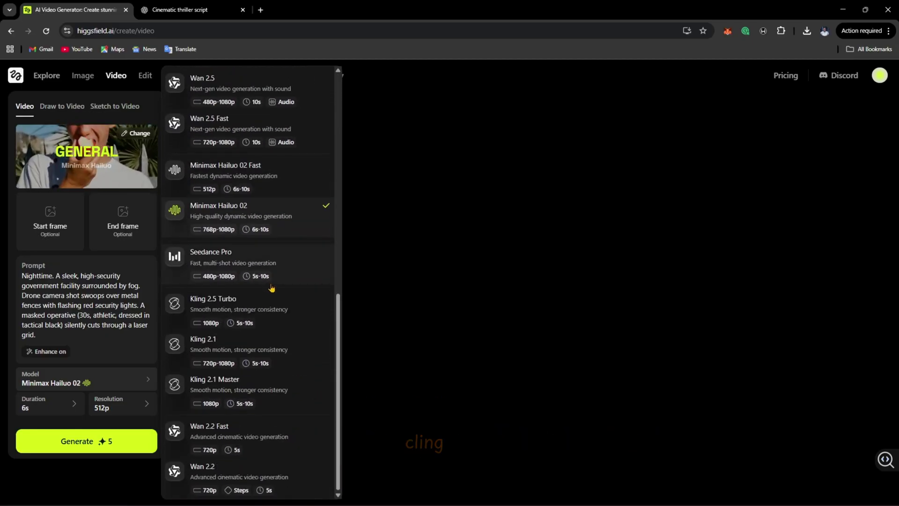
pyautogui.scroll(6, 276, 277)
pyautogui.scroll(5, 271, 216)
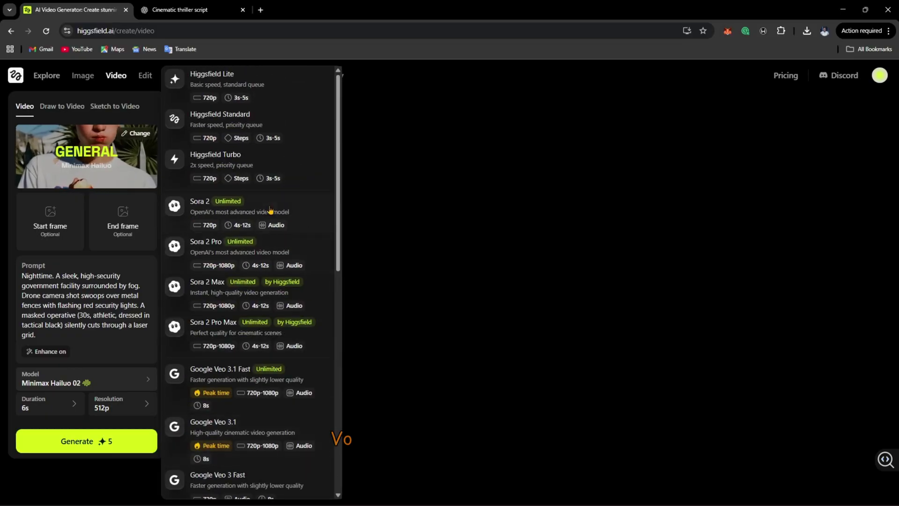
pyautogui.click(267, 206)
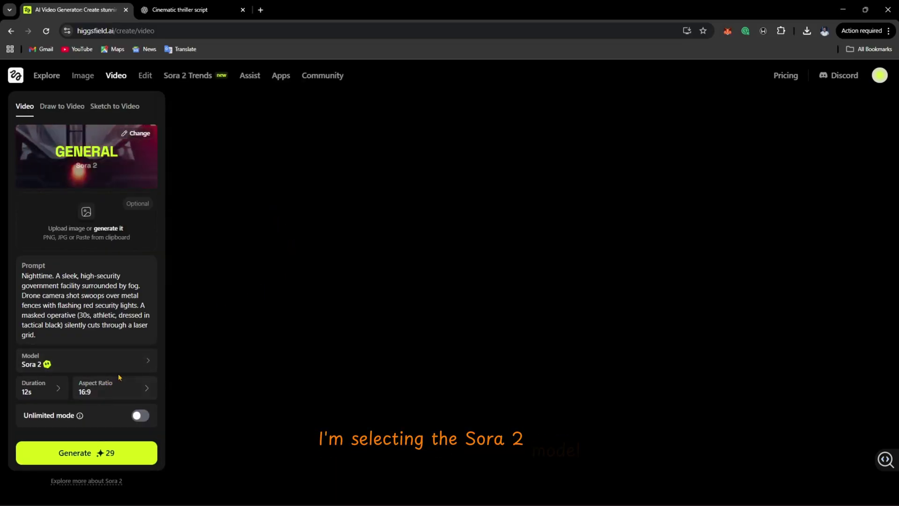
# - Keep 16:9, leave Unlimited mode off, and generate the break-in clip for 29 credits
pyautogui.click(117, 385)
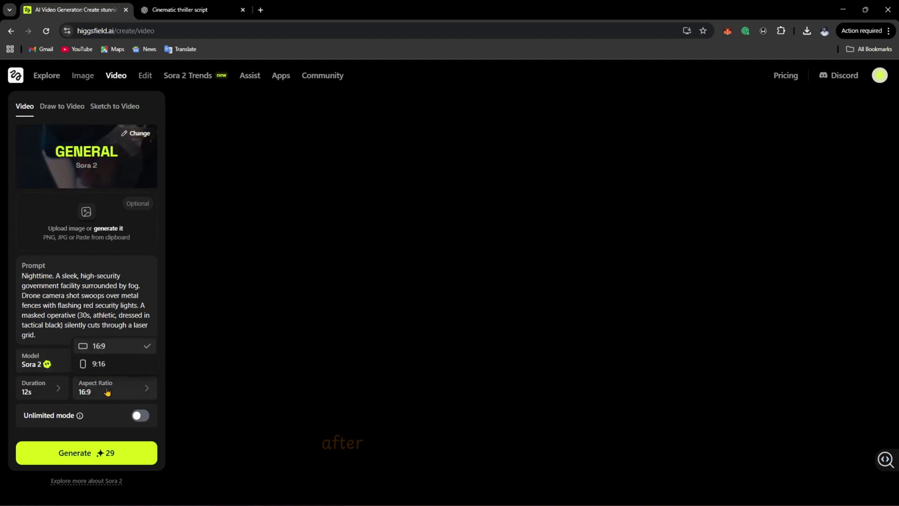
pyautogui.click(115, 345)
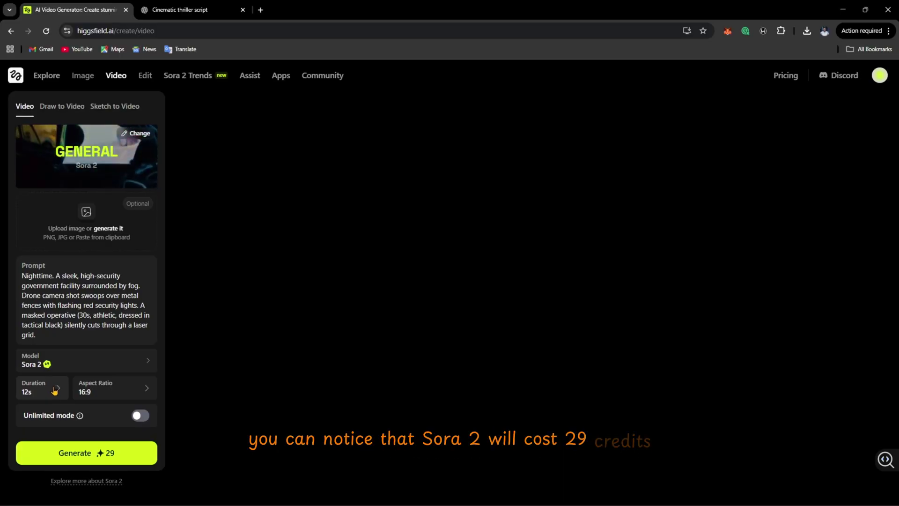
pyautogui.click(138, 416)
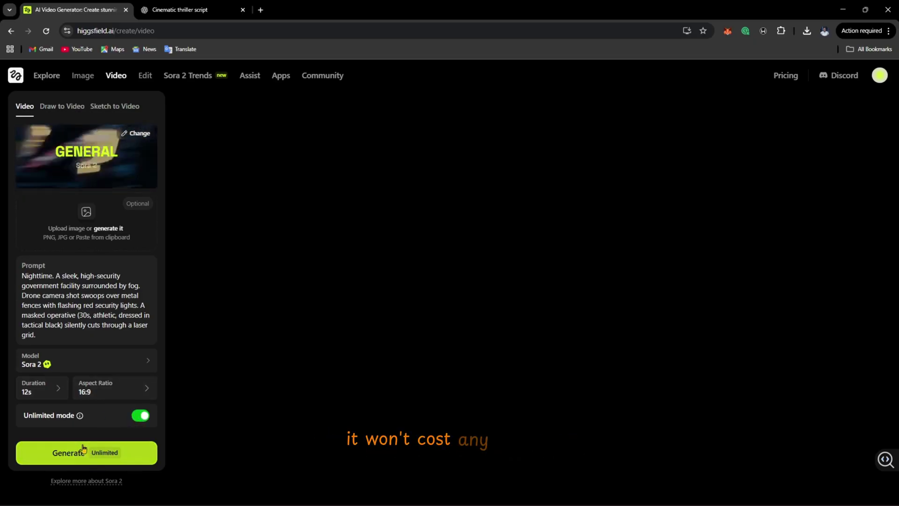
pyautogui.click(140, 416)
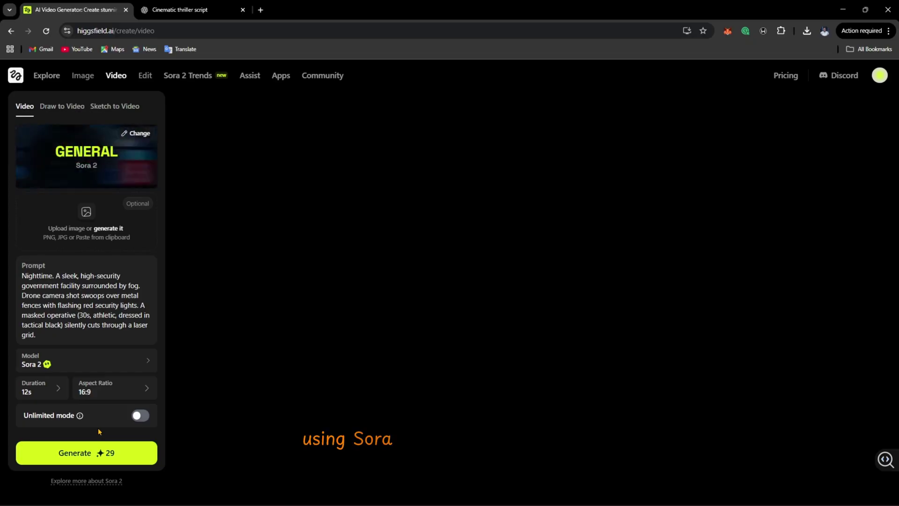
pyautogui.click(77, 455)
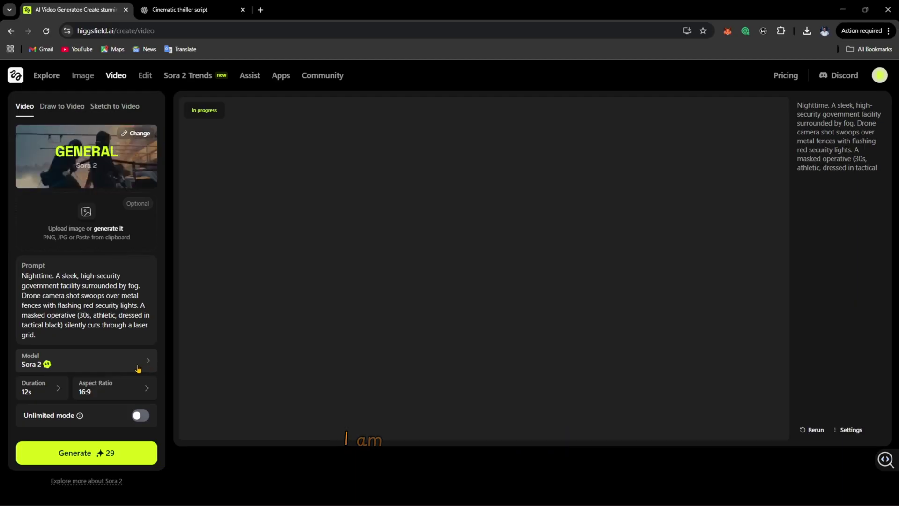
# - Regenerate the break-in scene with Sora 2 Pro at 720p resolution
pyautogui.click(137, 367)
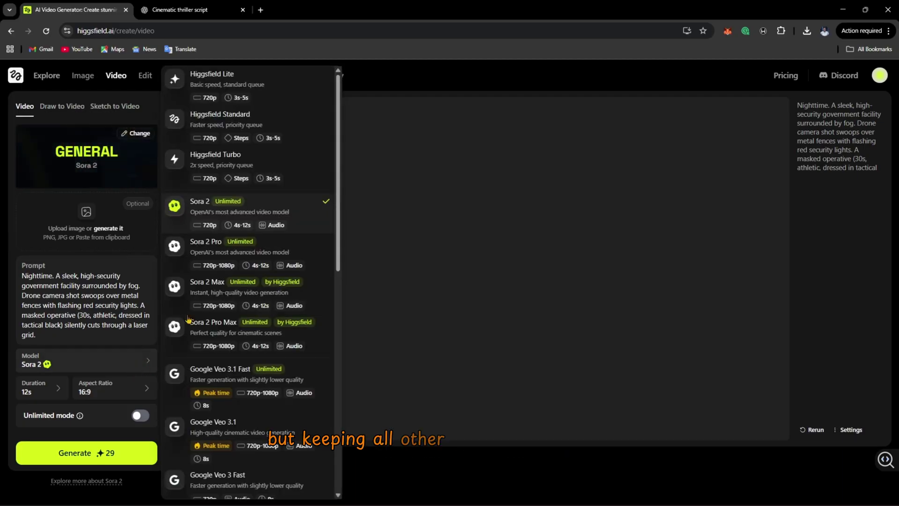
pyautogui.click(275, 243)
pyautogui.click(121, 387)
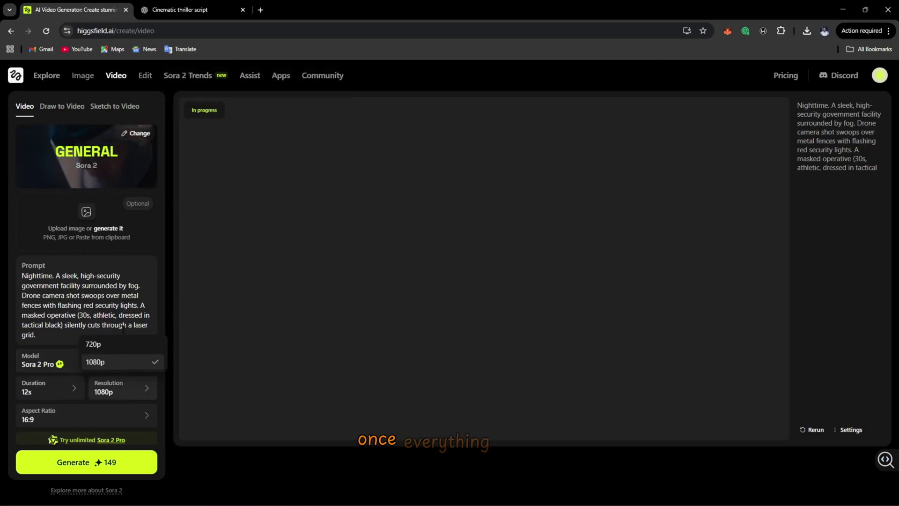
pyautogui.click(112, 344)
pyautogui.click(75, 462)
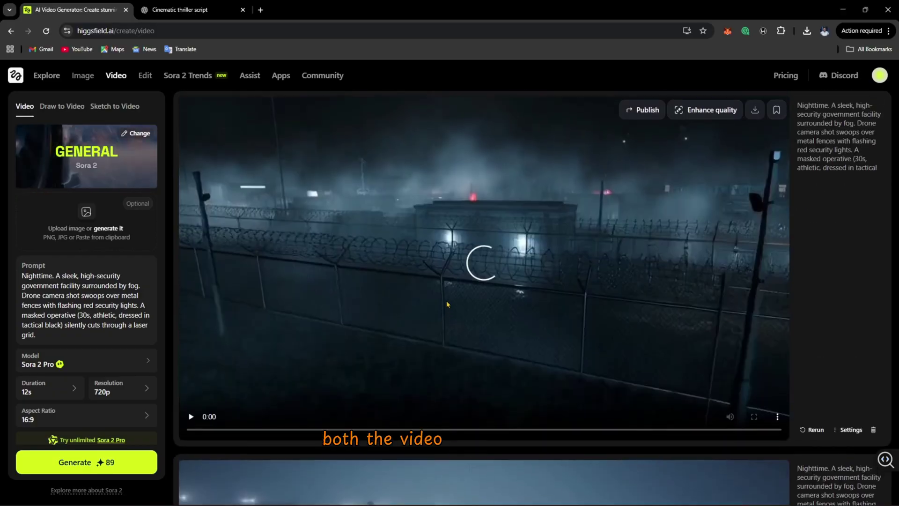
# - Play the Sora 2 and Sora 2 Pro break-in clips, then return with Scene 2's prompt copied
pyautogui.scroll(-7, 586, 306)
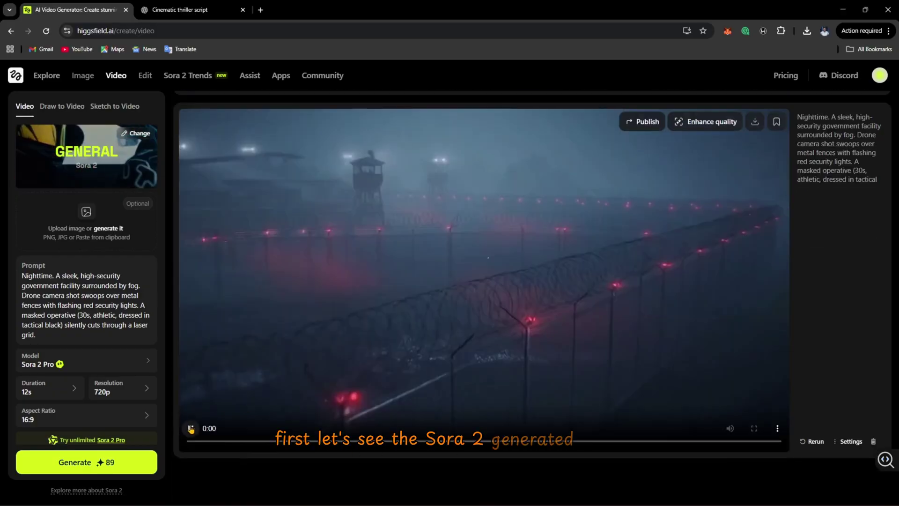
pyautogui.click(192, 429)
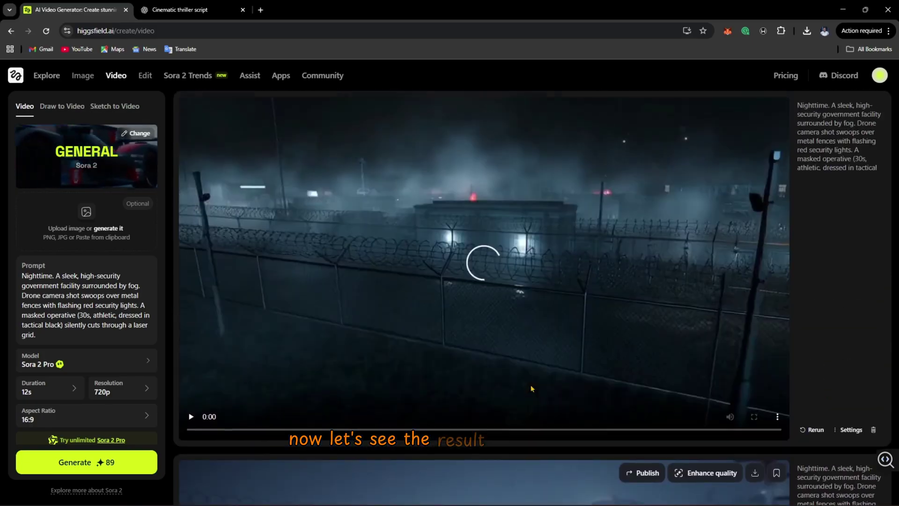
pyautogui.click(191, 416)
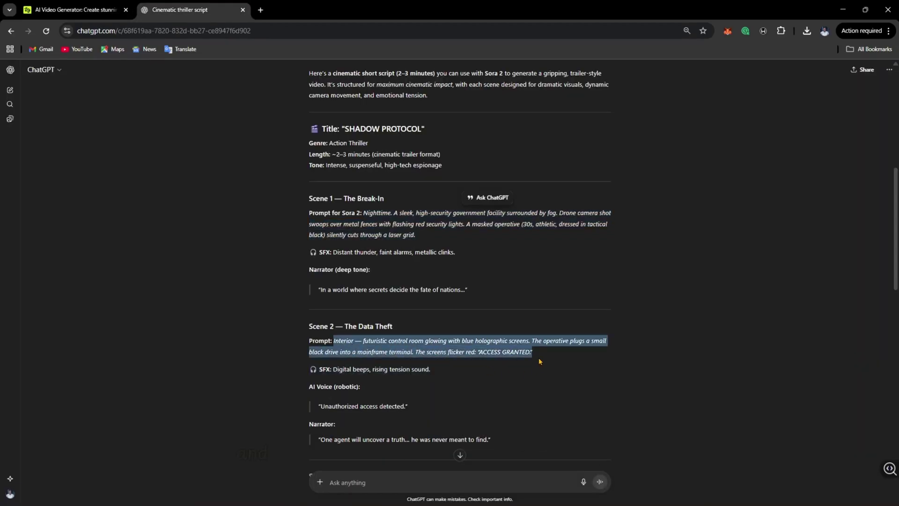
pyautogui.click(75, 9)
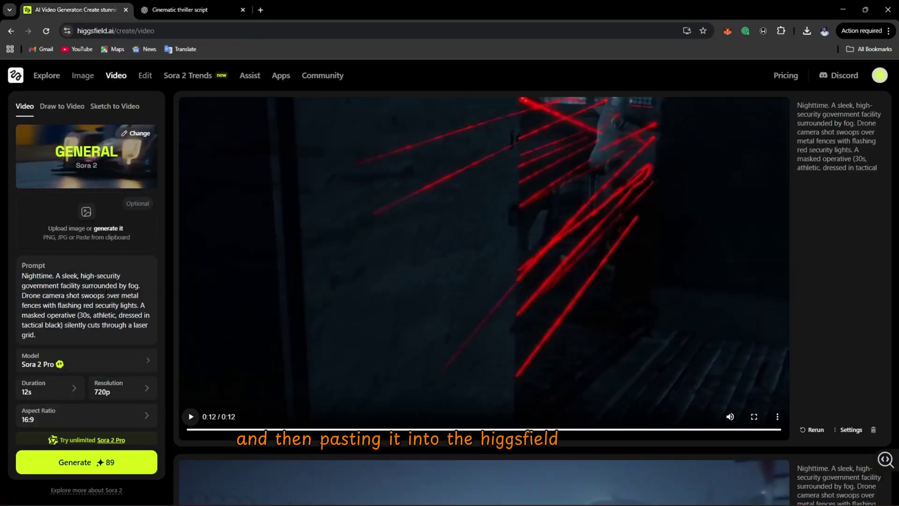
# - Replace the prompt with Scene 2's control-room text, generate and play it, then paste the rooftop prompt
pyautogui.click(107, 294)
pyautogui.hotkey('ctrl', 'a')
pyautogui.write('Interior — futuristic control room glowing with blue holographic screens. The operative plugs a small black drive into a mainframe terminal. The screens flicker red: "ACCESS GRANTED."')
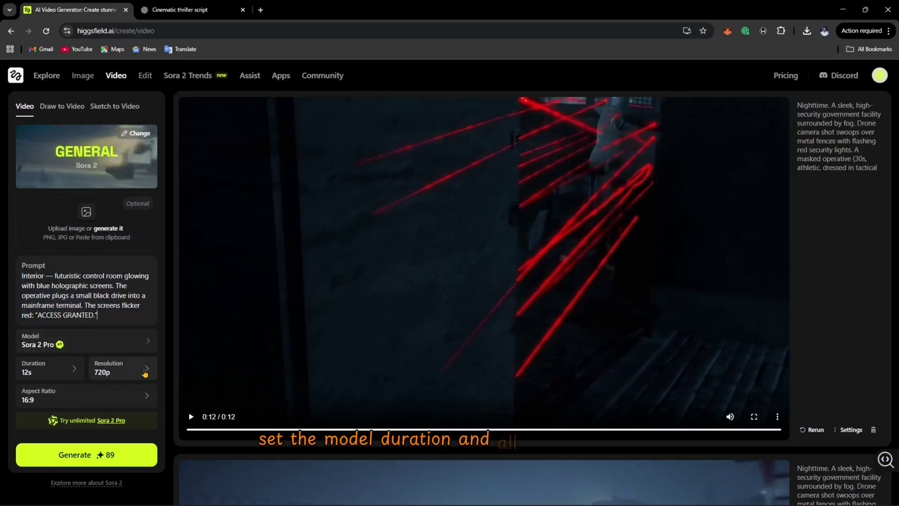
pyautogui.click(87, 457)
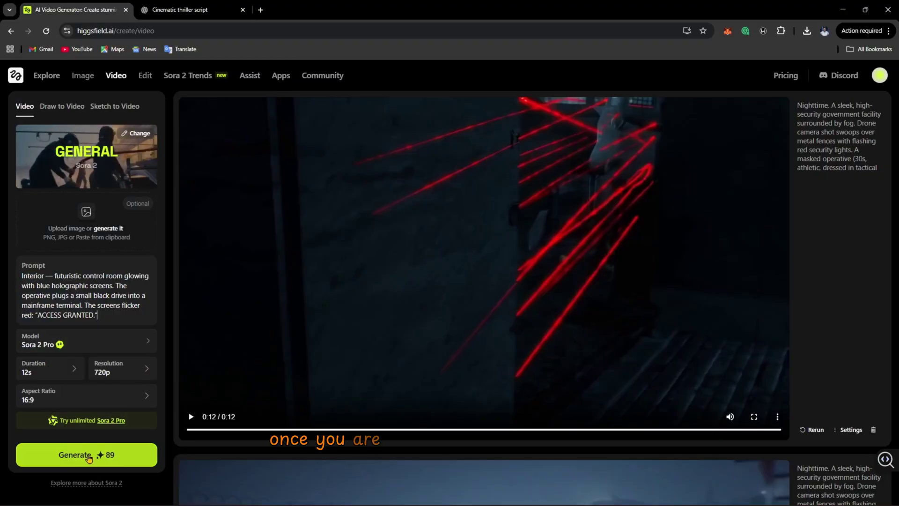
pyautogui.click(88, 457)
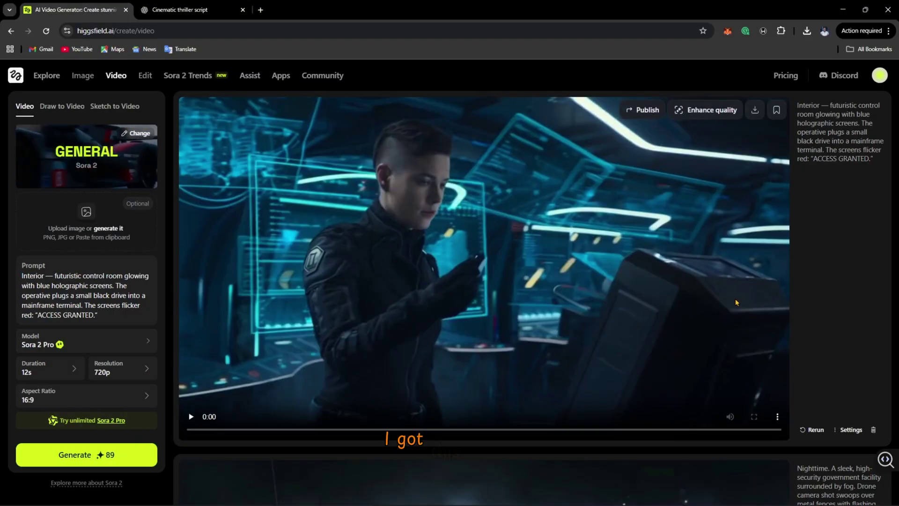
pyautogui.click(192, 417)
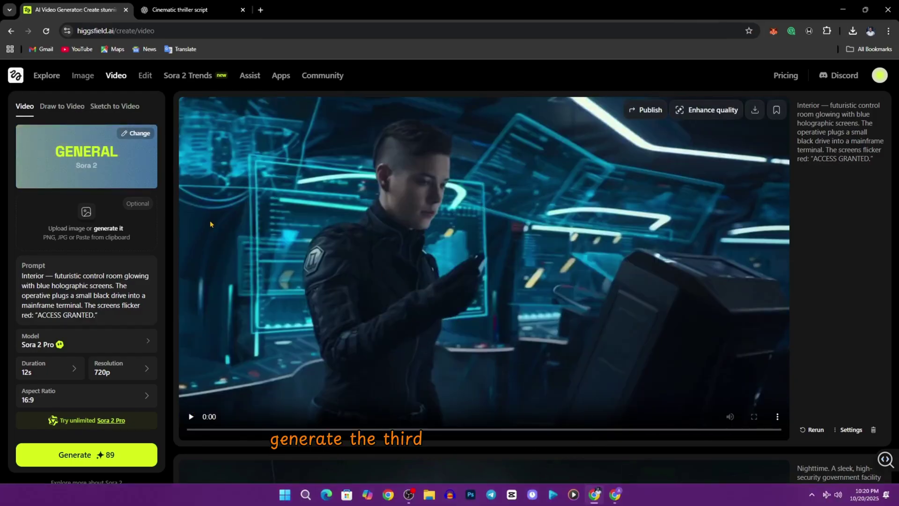
pyautogui.hotkey('ctrl', 'a')
pyautogui.write('Rooftop — rain pours down. The operative faces a woman in a long black coat holding a pistol. Neon city lights reflect in puddles.')
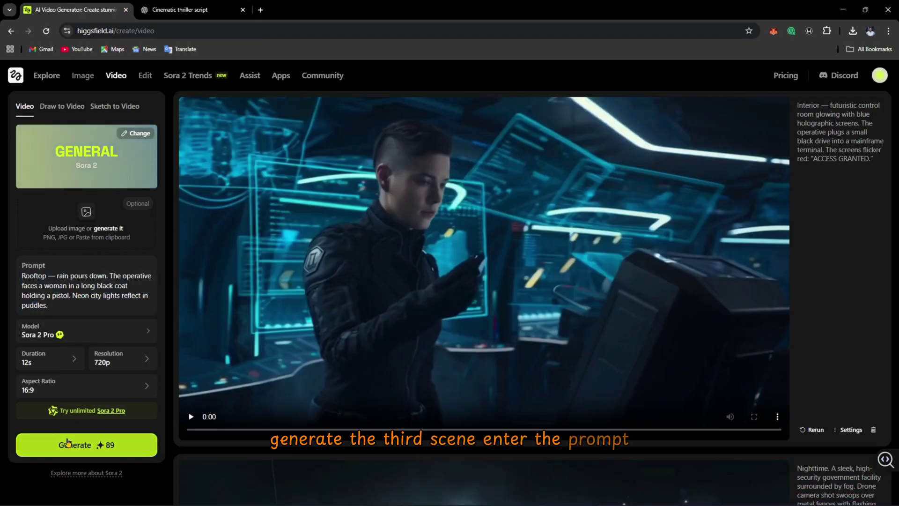
# - Generate the rooftop confrontation clip, then switch back to the Cinematic thriller script
pyautogui.click(70, 442)
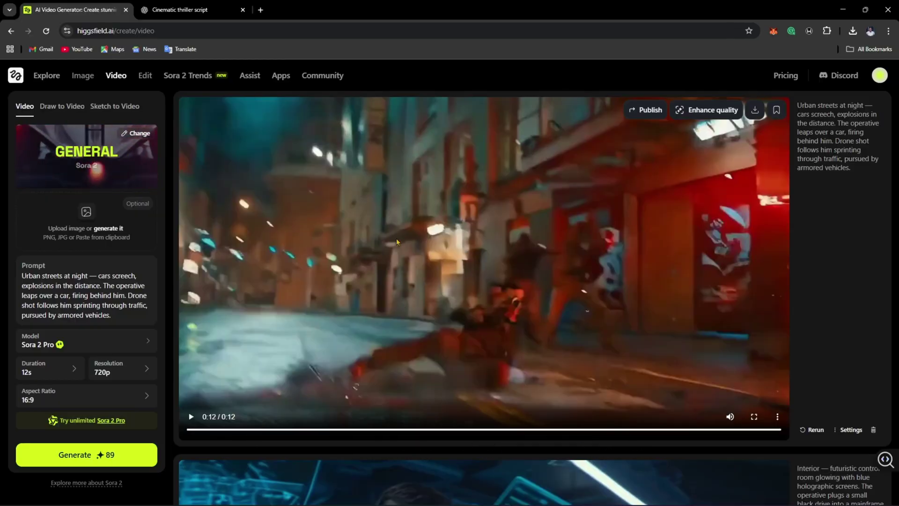
pyautogui.click(169, 10)
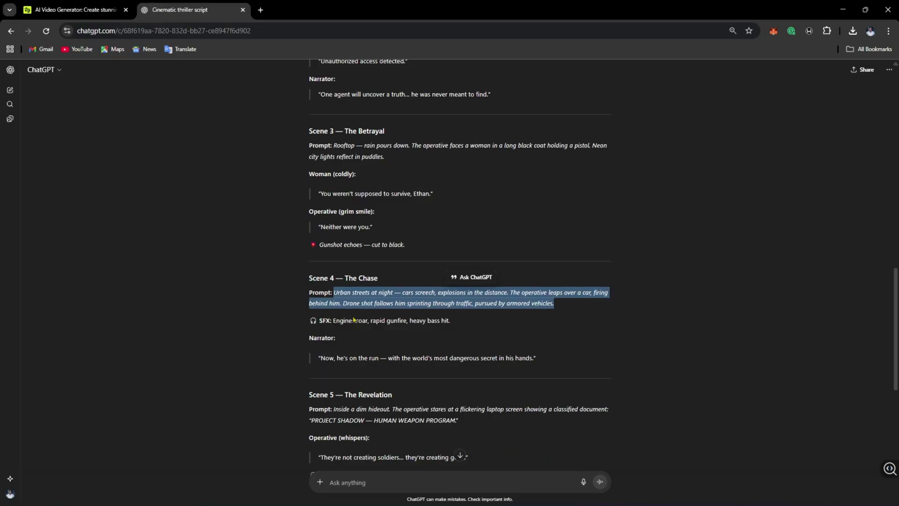
# - Replace the street-chase prompt with ChatGPT's Scene 5 hideout prompt and generate it
pyautogui.scroll(-2, 367, 318)
pyautogui.scroll(-2, 352, 276)
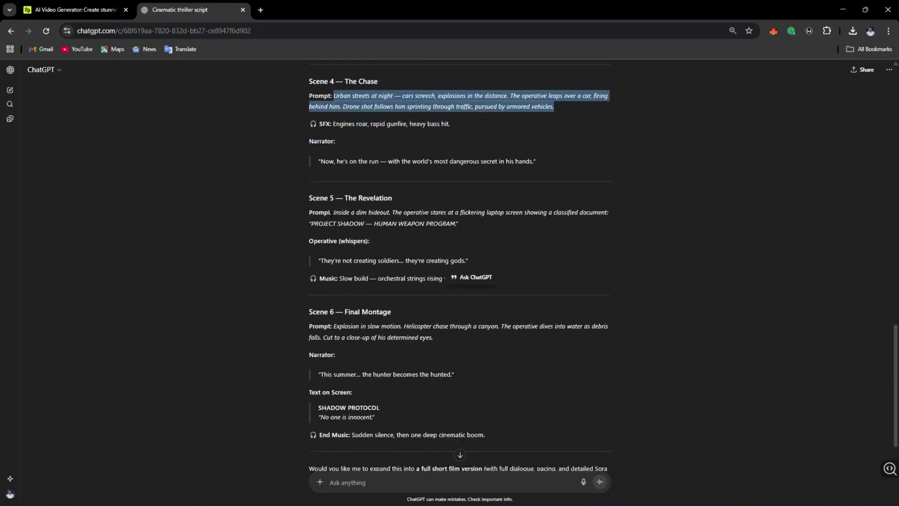
pyautogui.moveTo(334, 212); pyautogui.dragTo(442, 230)
pyautogui.hotkey('ctrl', 'c')
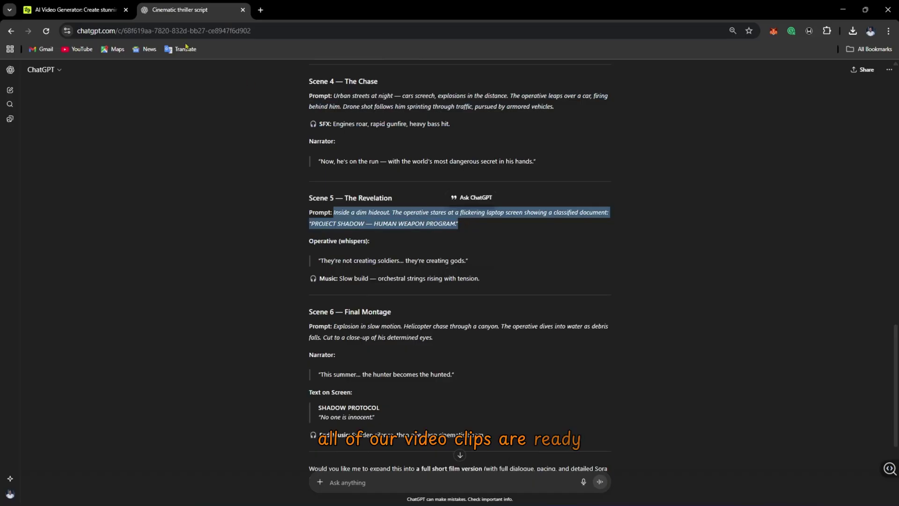
pyautogui.click(84, 5)
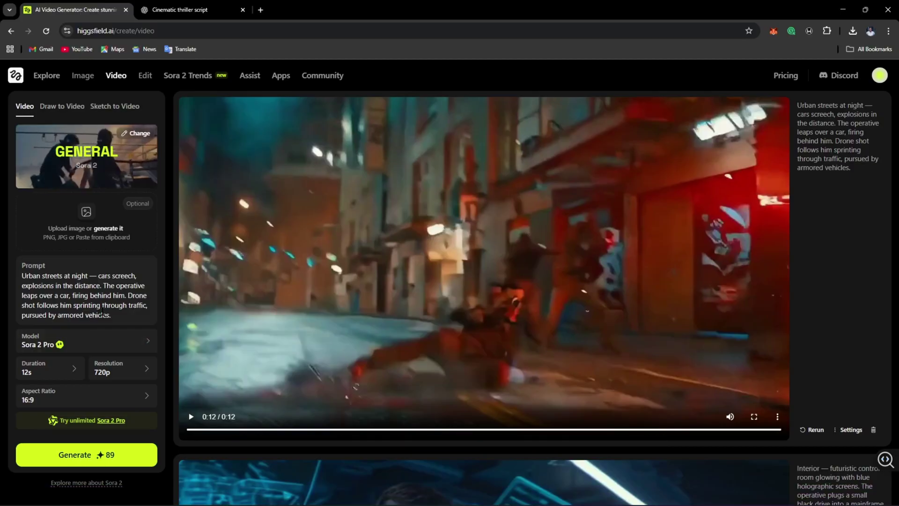
pyautogui.tripleClick(107, 307)
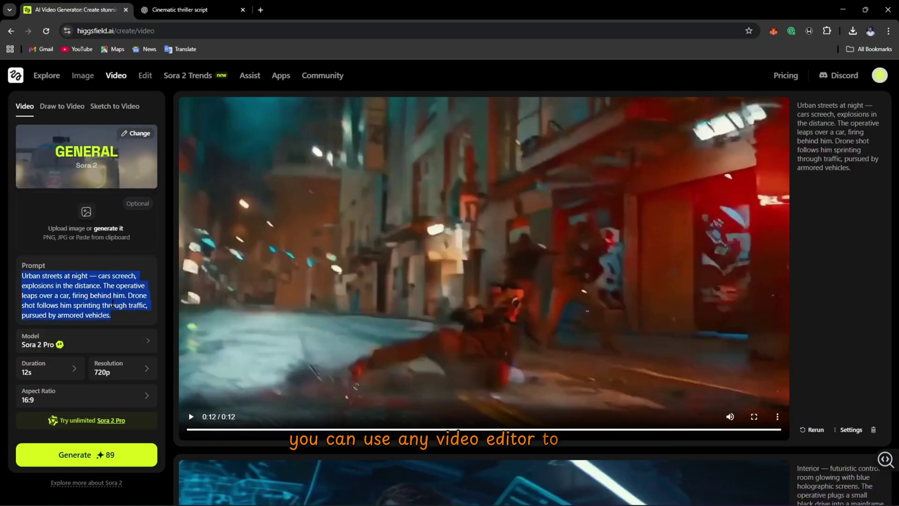
pyautogui.hotkey('ctrl', 'v')
pyautogui.click(104, 442)
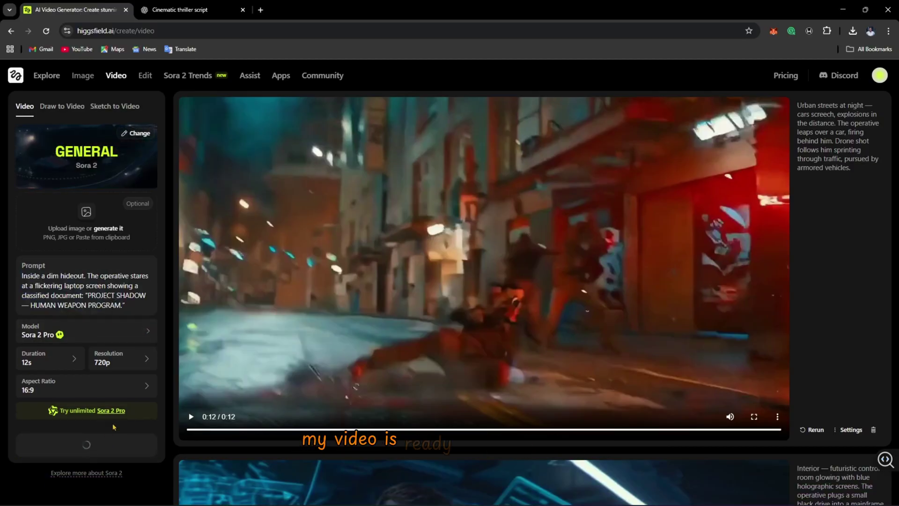